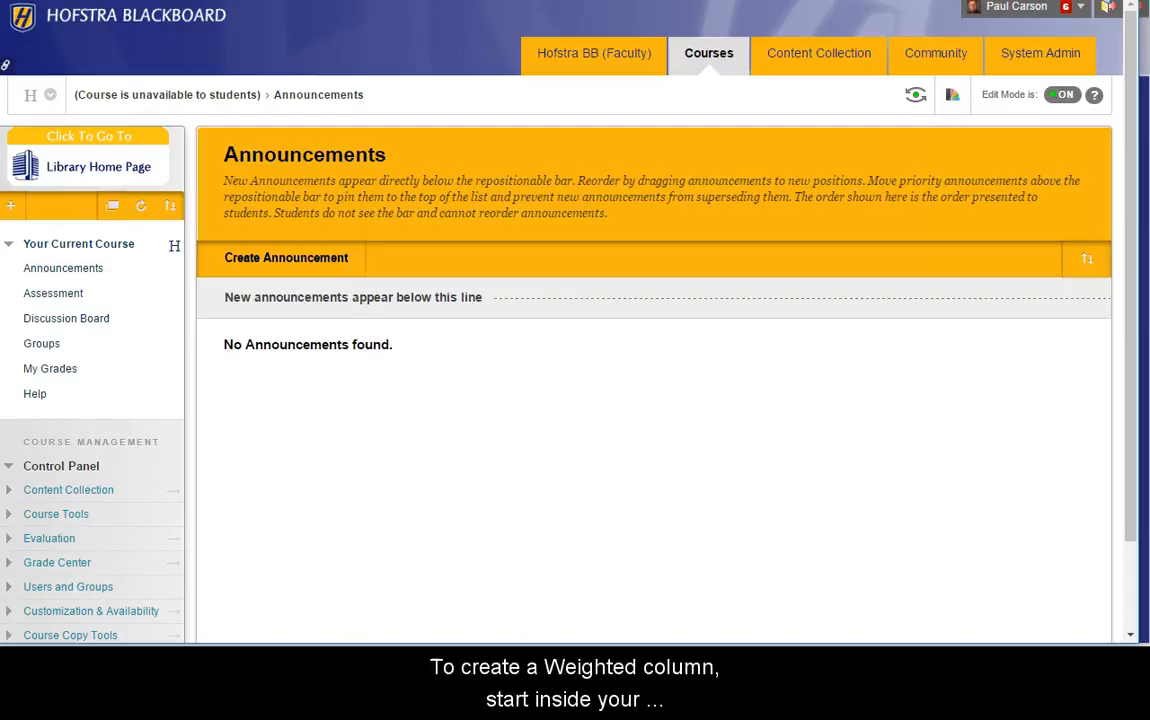
Open the course's Full Grade Center and start creating a calculated Weighted Column.
click(176, 564)
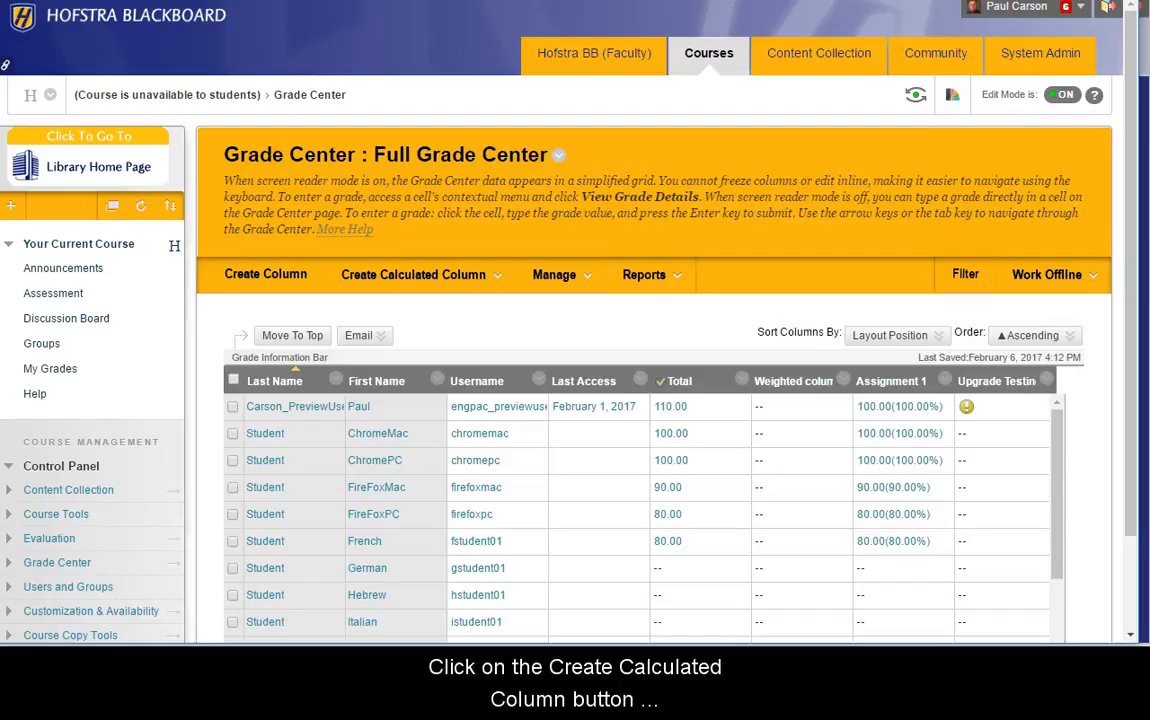
click(480, 276)
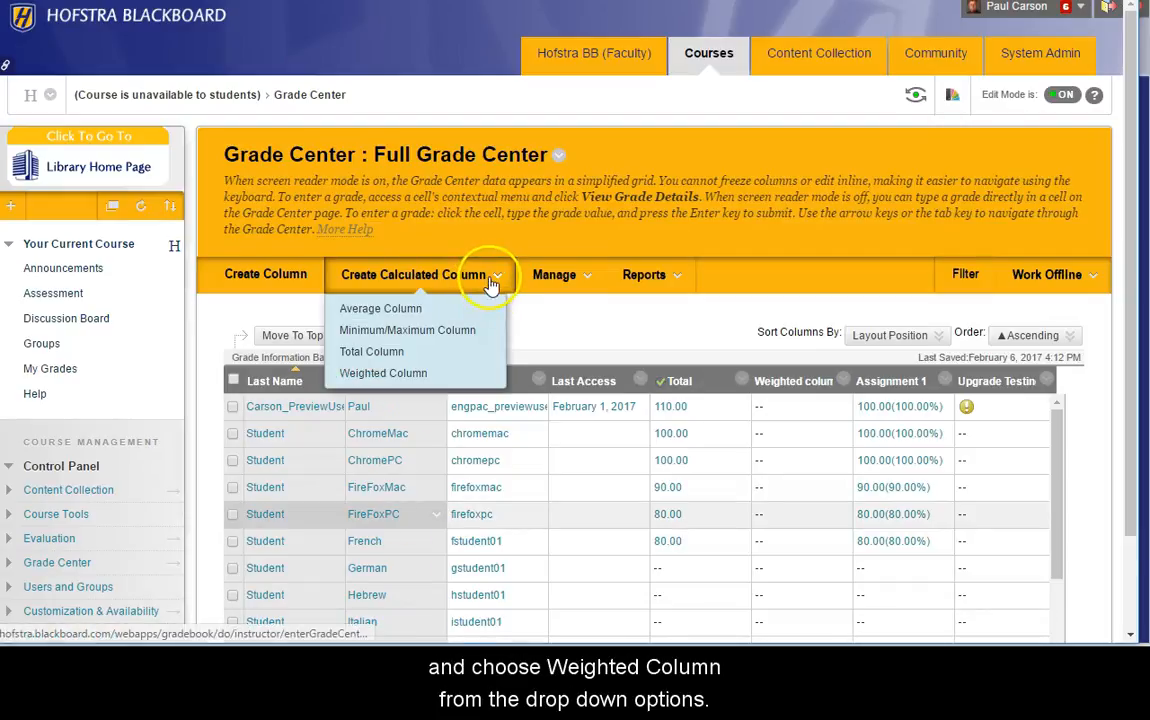
click(416, 377)
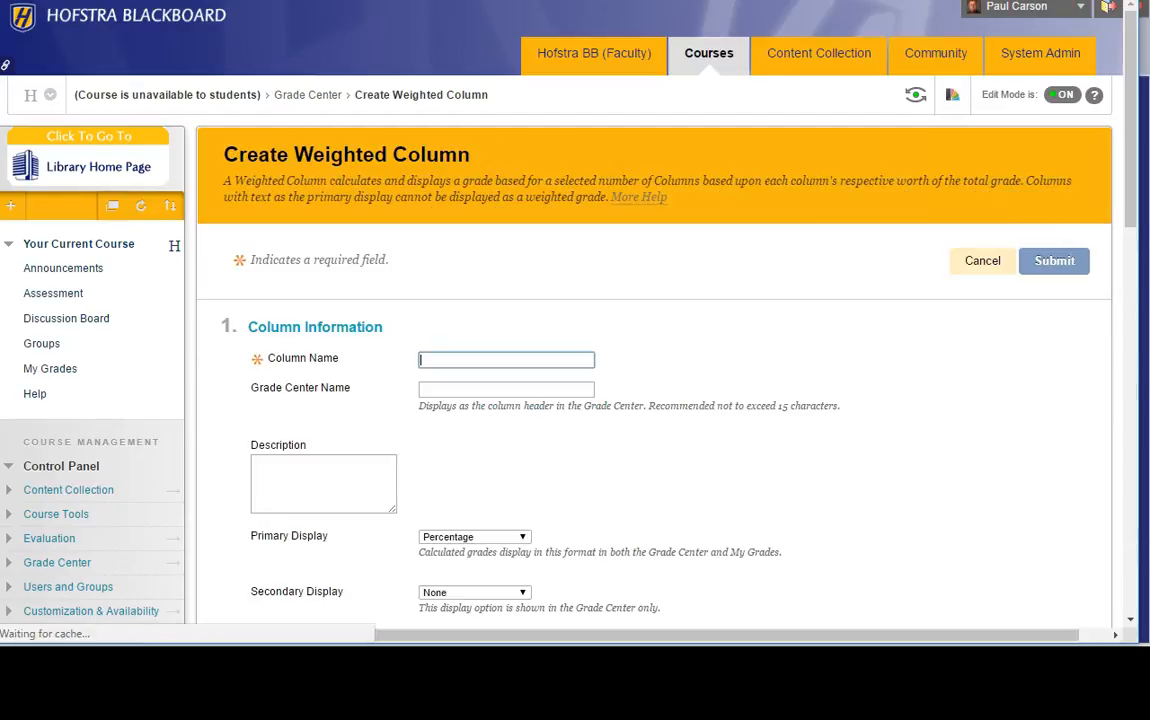
Name the new calculated column "Weighted column".
click(441, 361)
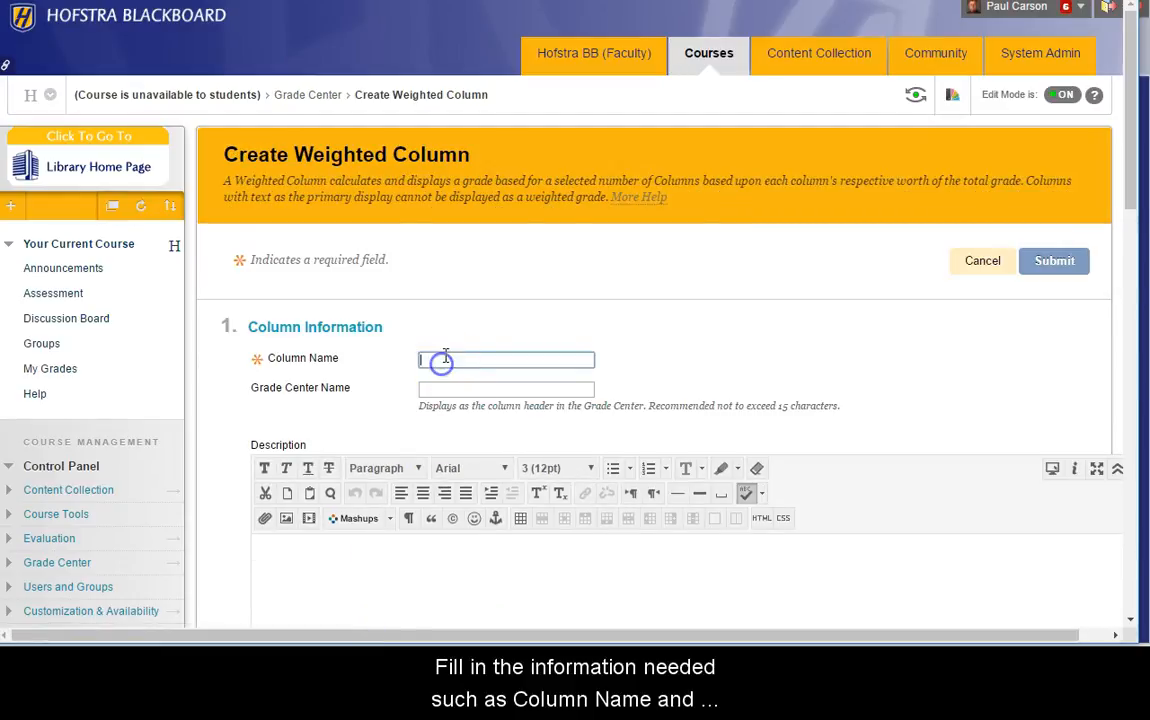
text(Weighted co)
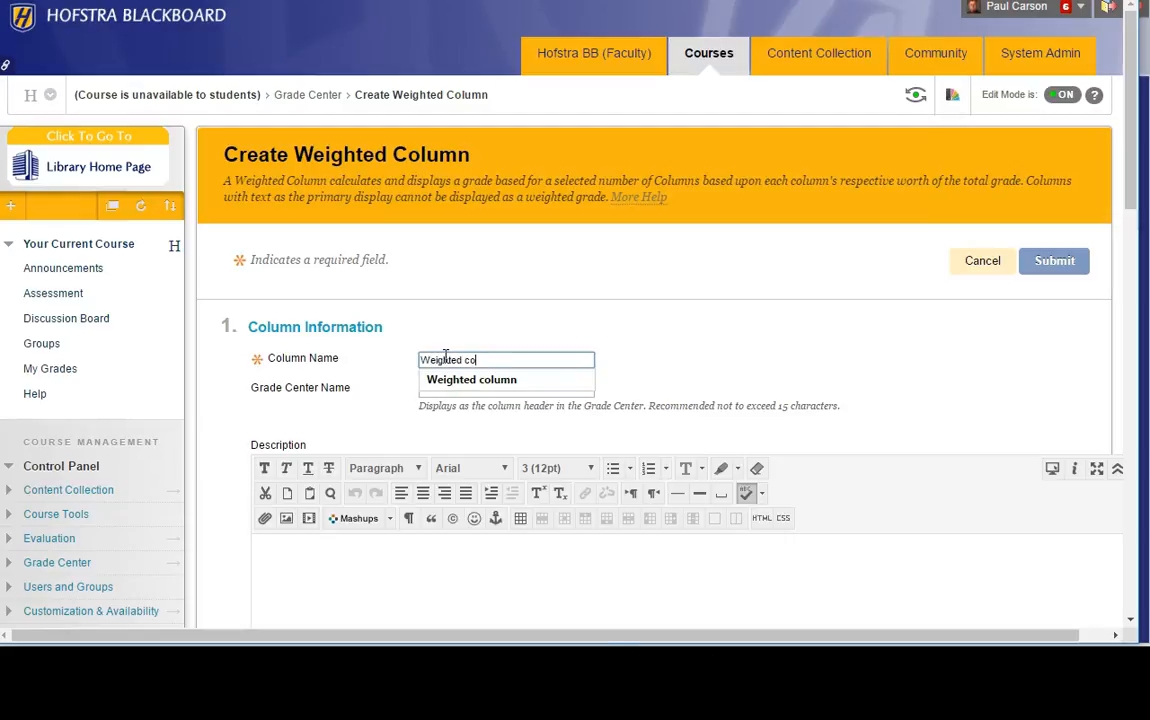
text(lumn)
click(377, 409)
Include the Assignment 1 column and the Assignment category in the weighted grade.
scroll(375, 411, down, 3)
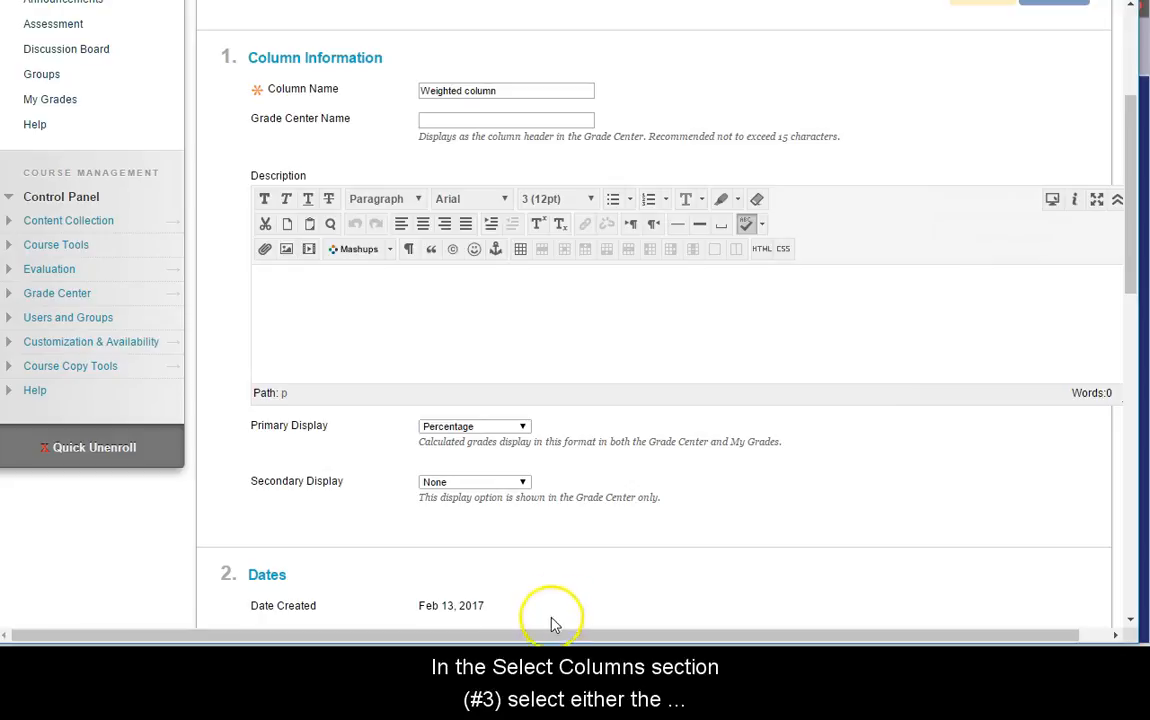
scroll(570, 578, down, 3)
scroll(565, 578, down, 3)
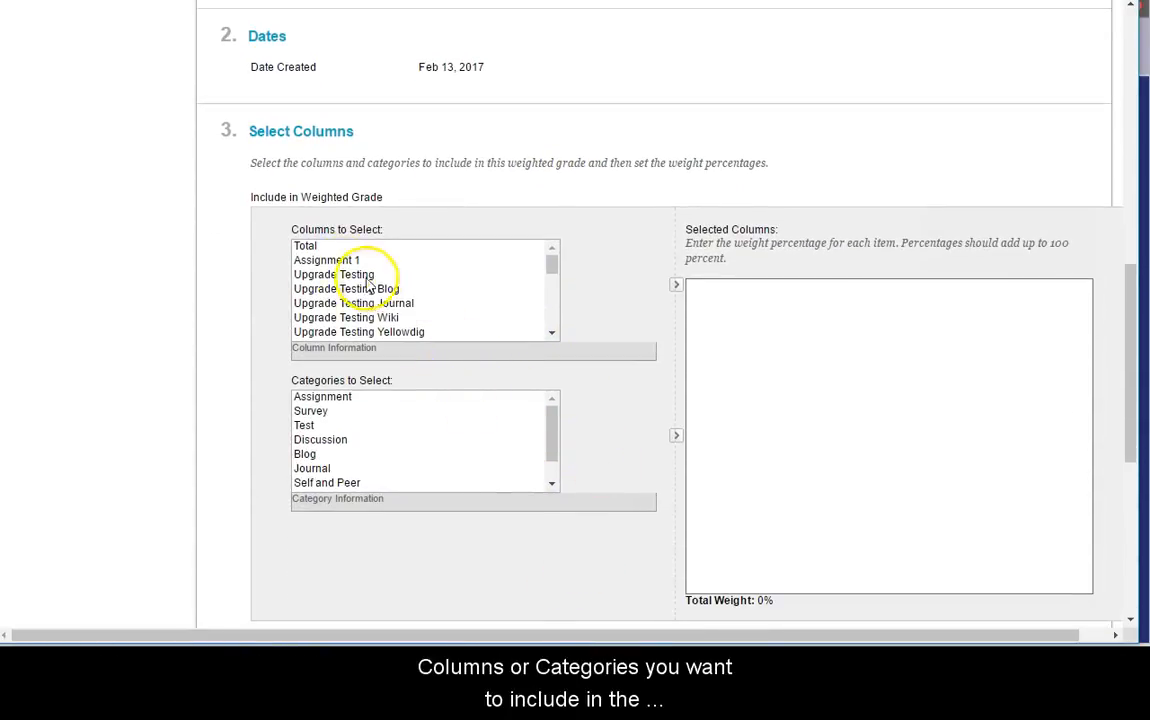
click(326, 260)
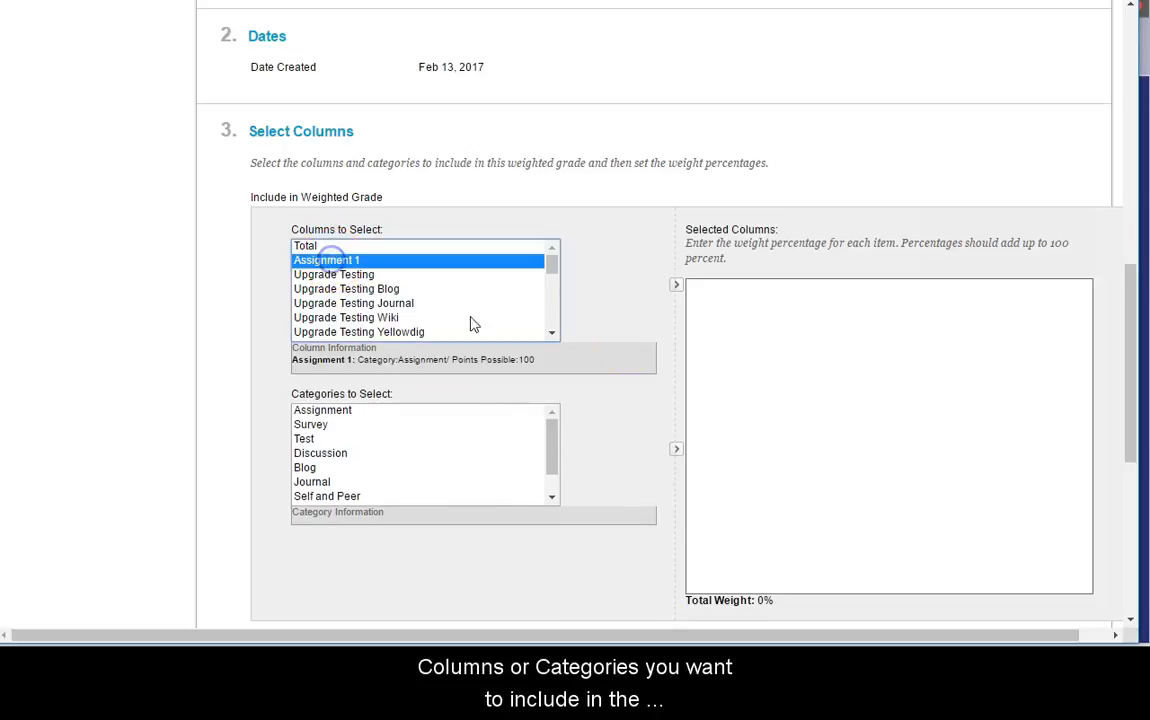
click(677, 288)
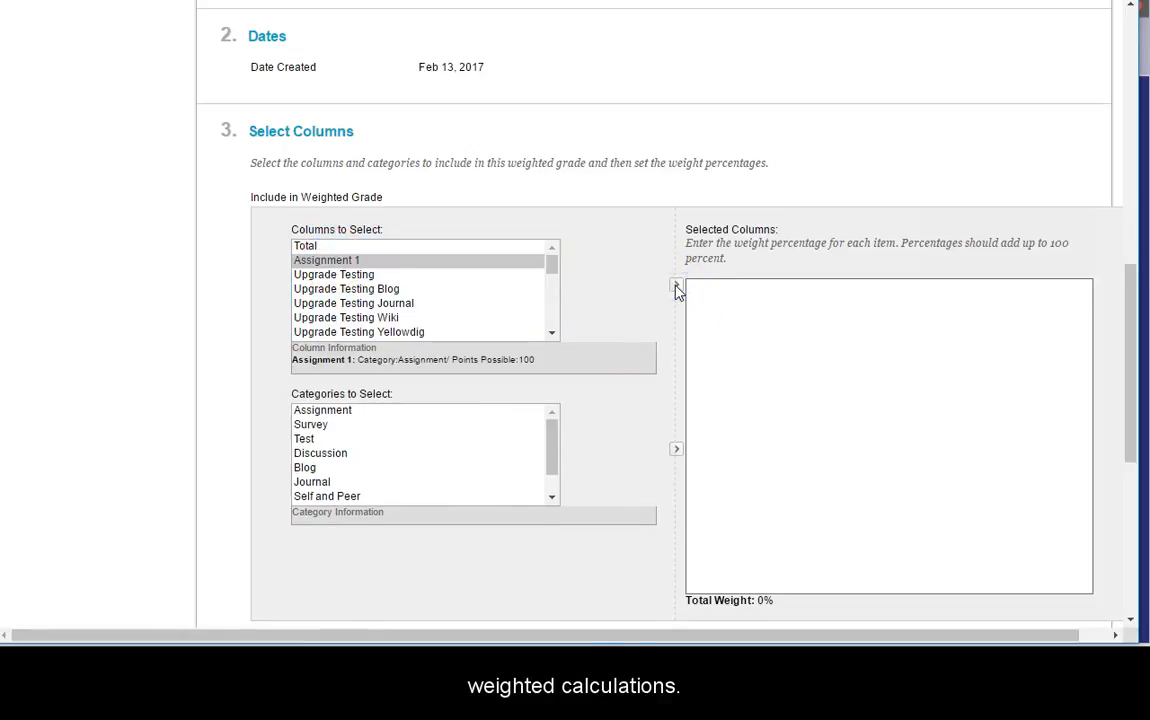
click(453, 261)
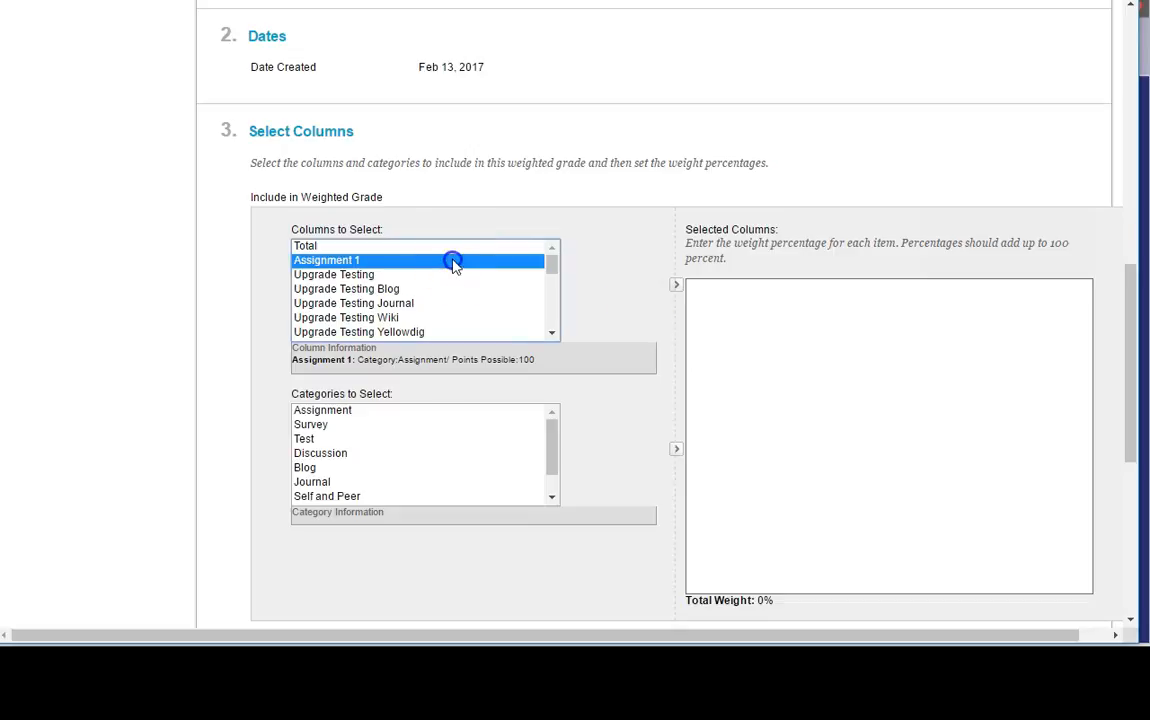
click(677, 286)
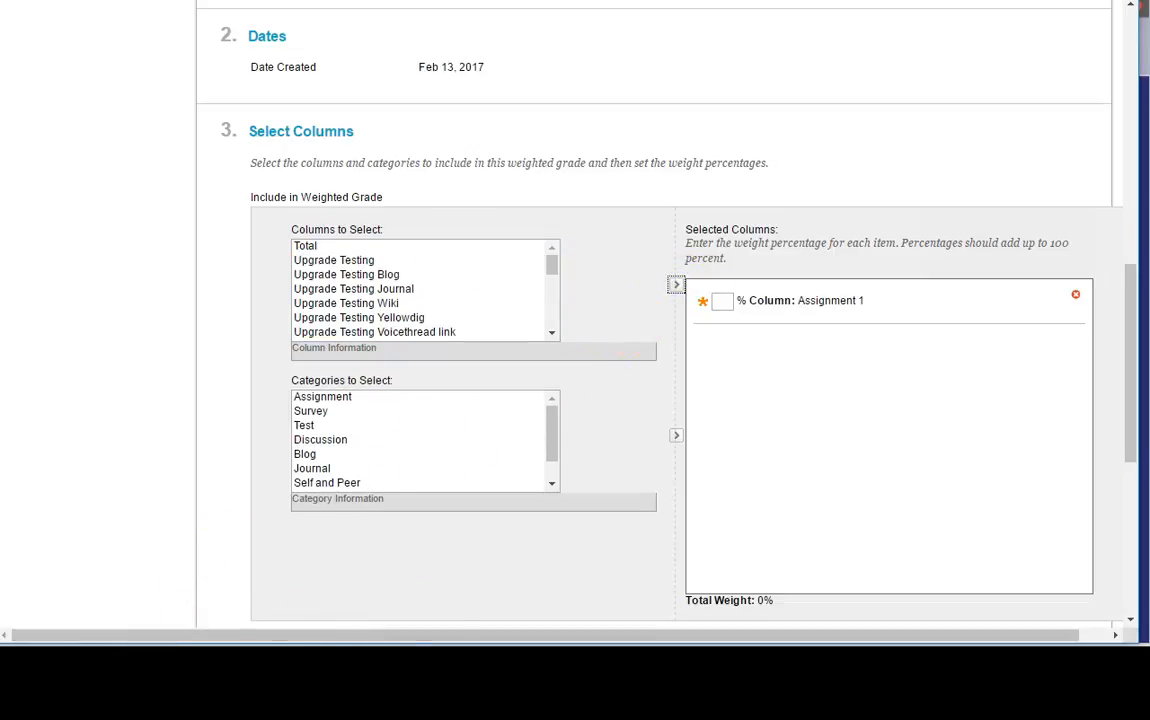
click(336, 397)
click(676, 435)
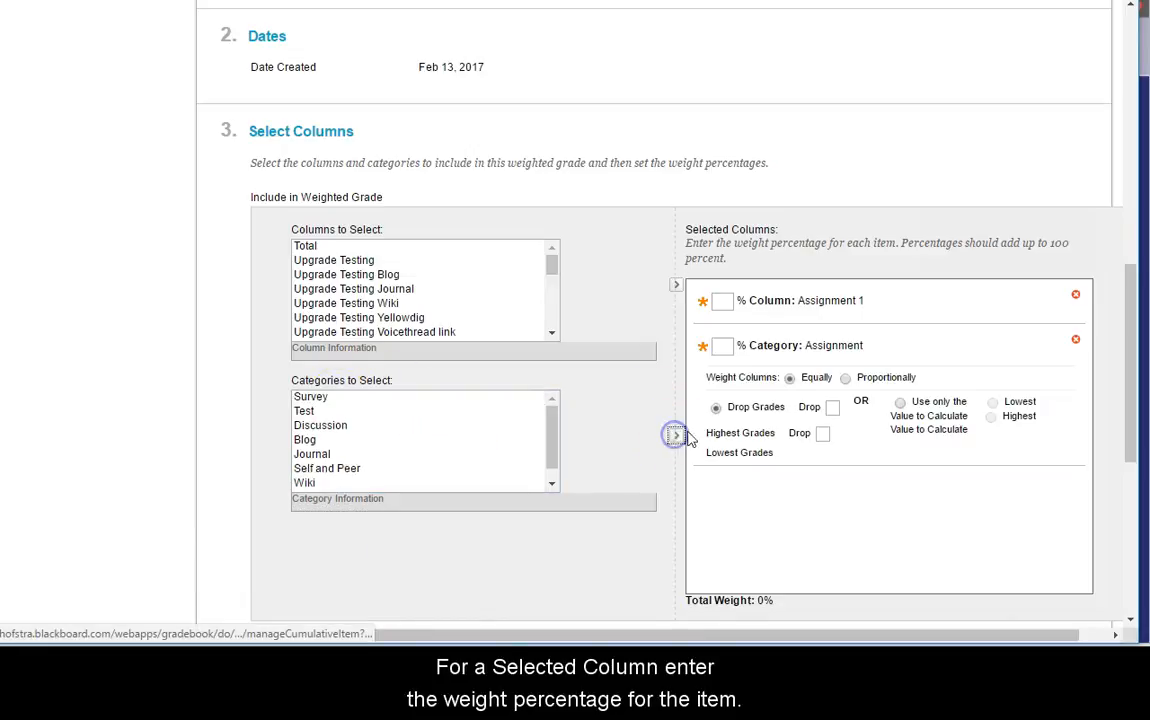
Set the weight to 30% for both the Assignment 1 column and the Assignment category.
click(722, 300)
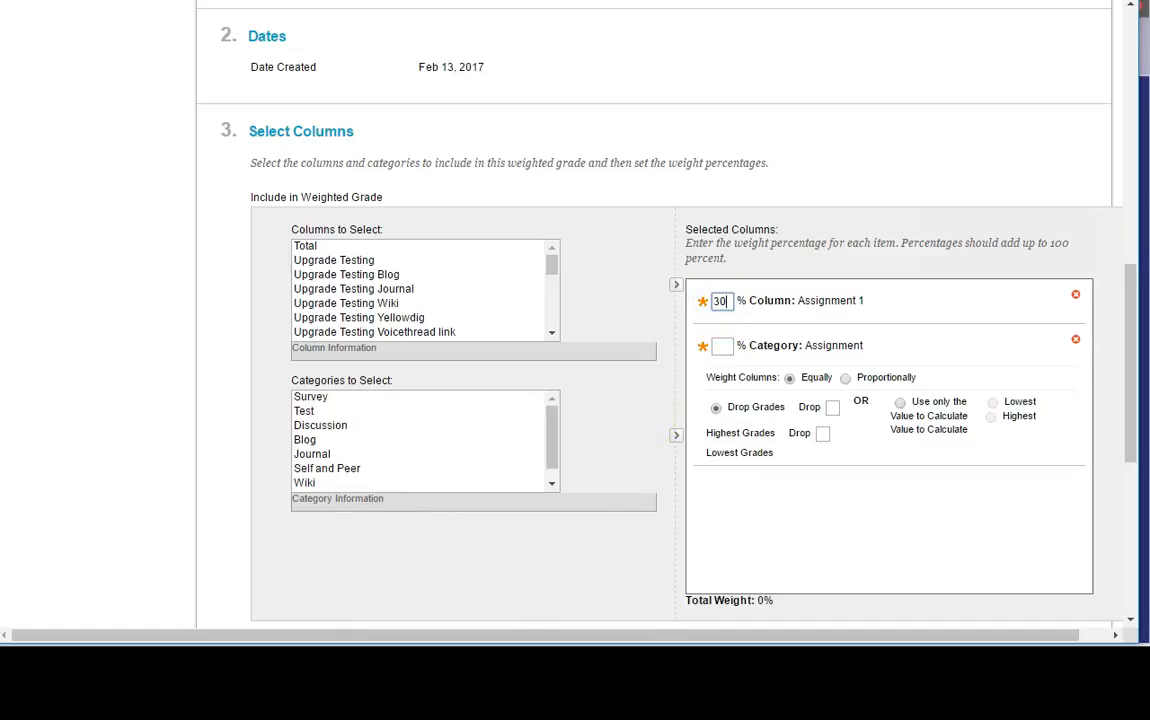
click(725, 349)
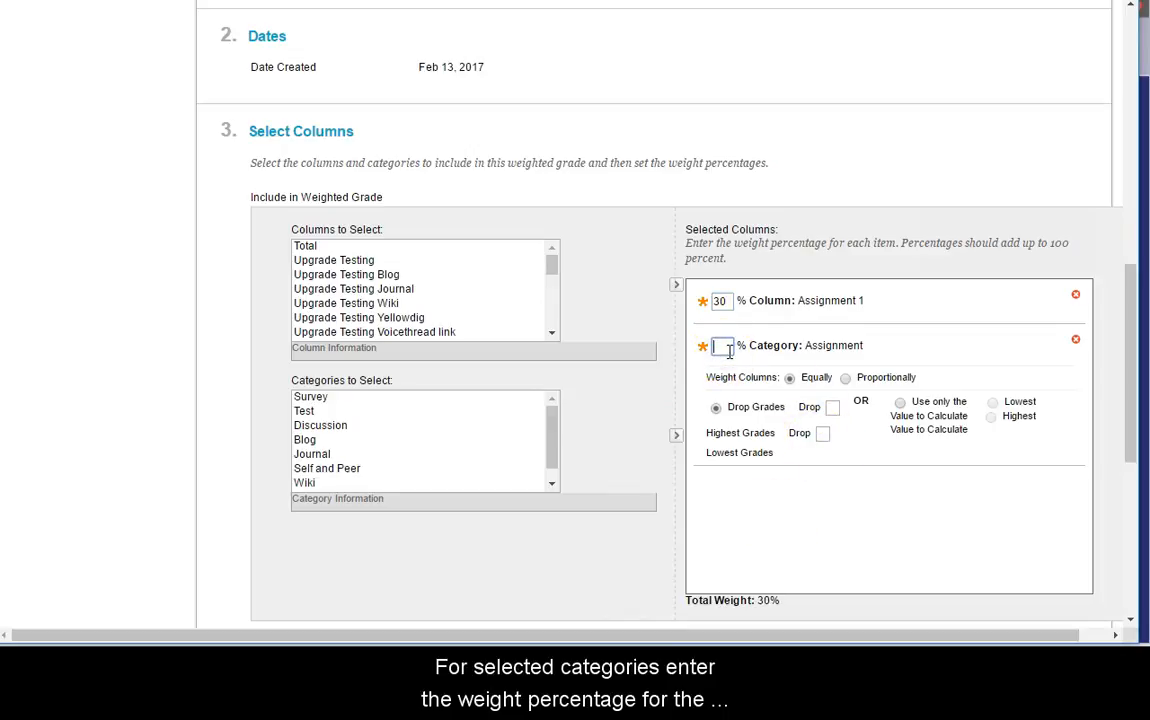
text(30)
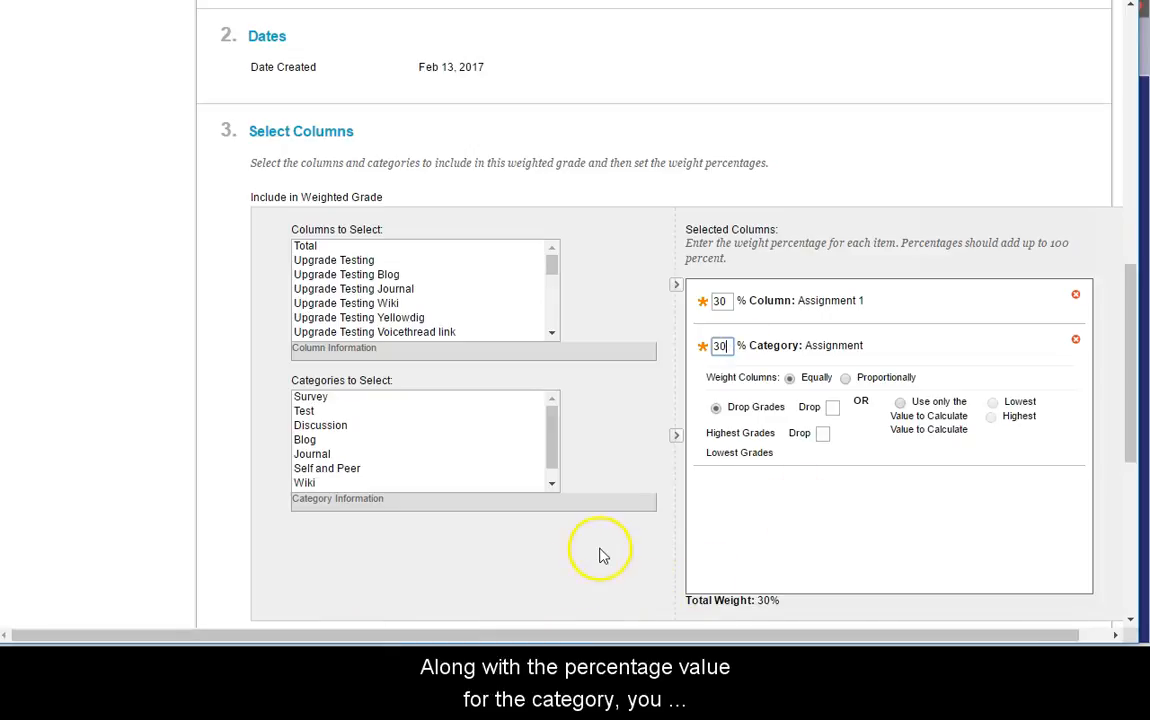
Add the Discussion category to the weighted grade with a weight of 40%, dropping its 2 lowest grades.
click(325, 426)
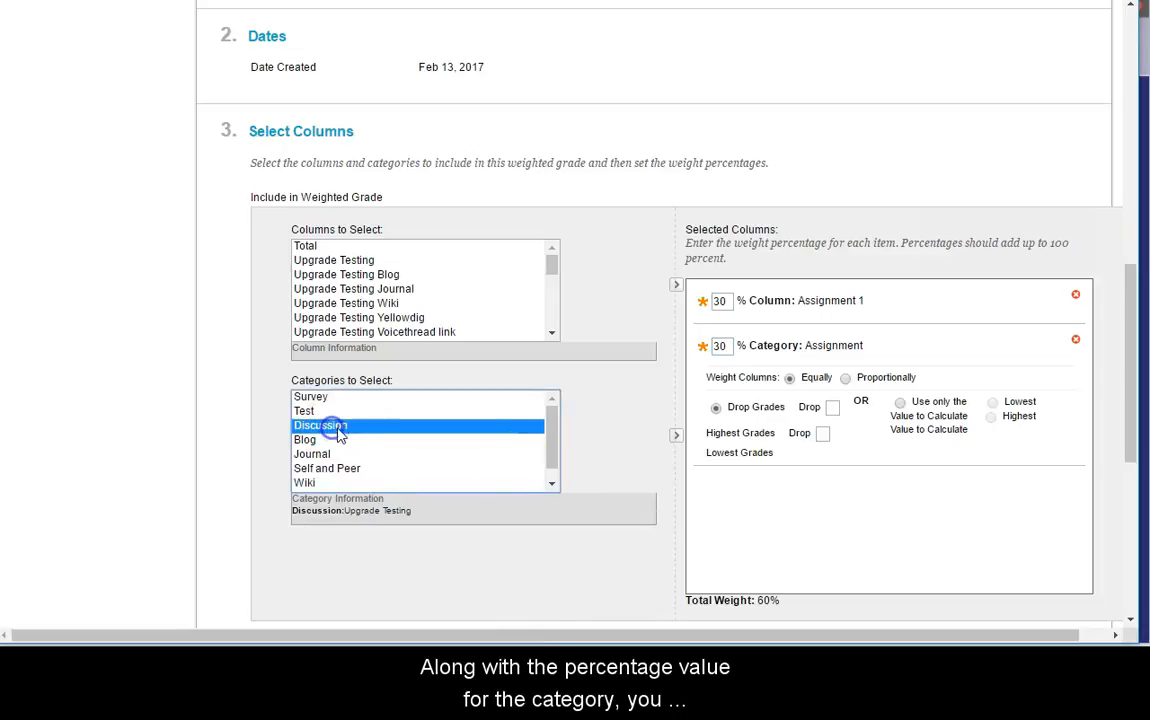
click(677, 437)
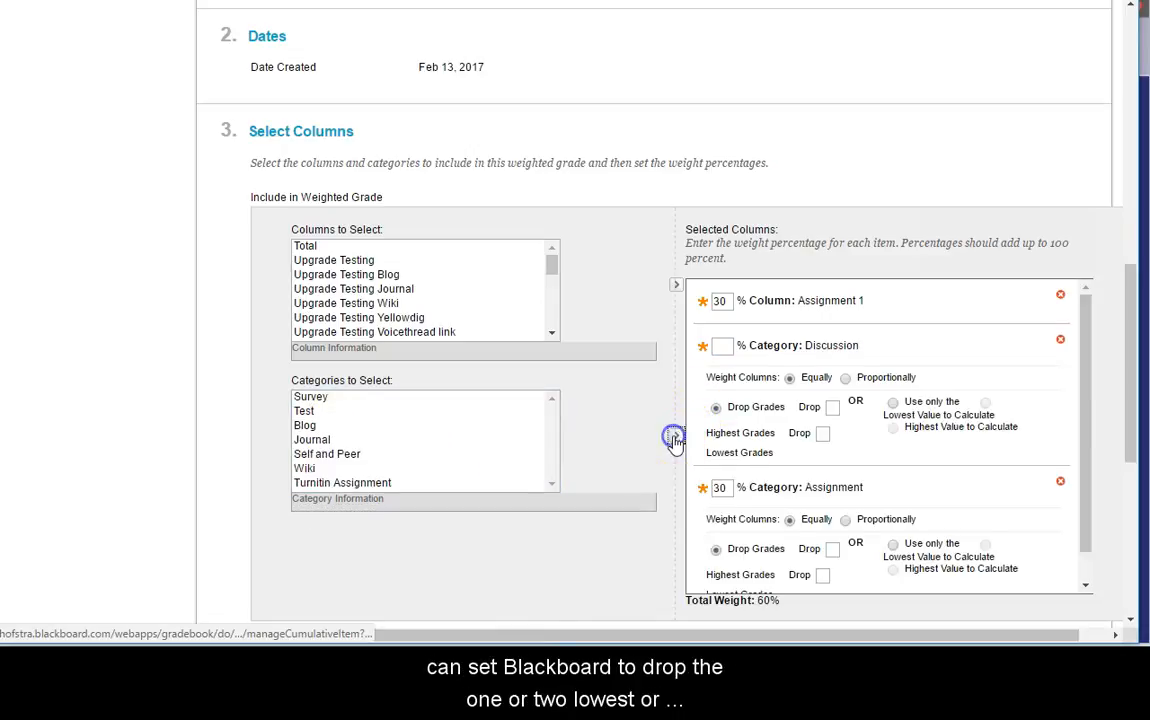
click(721, 344)
text(40)
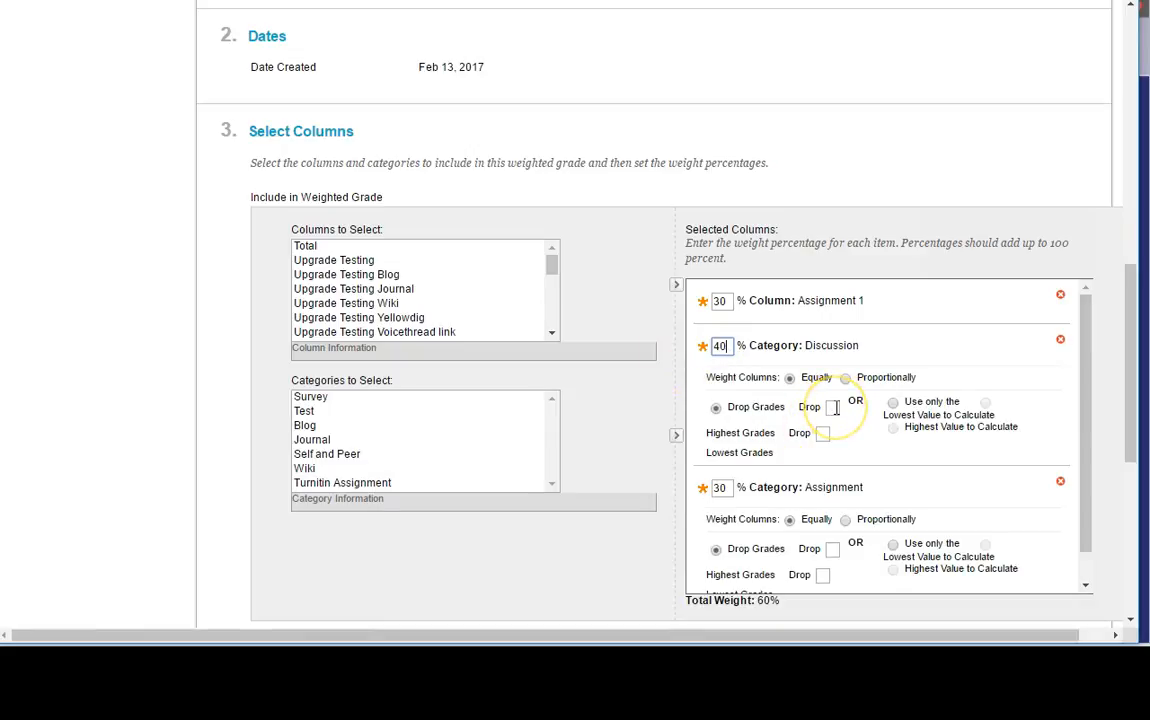
click(827, 434)
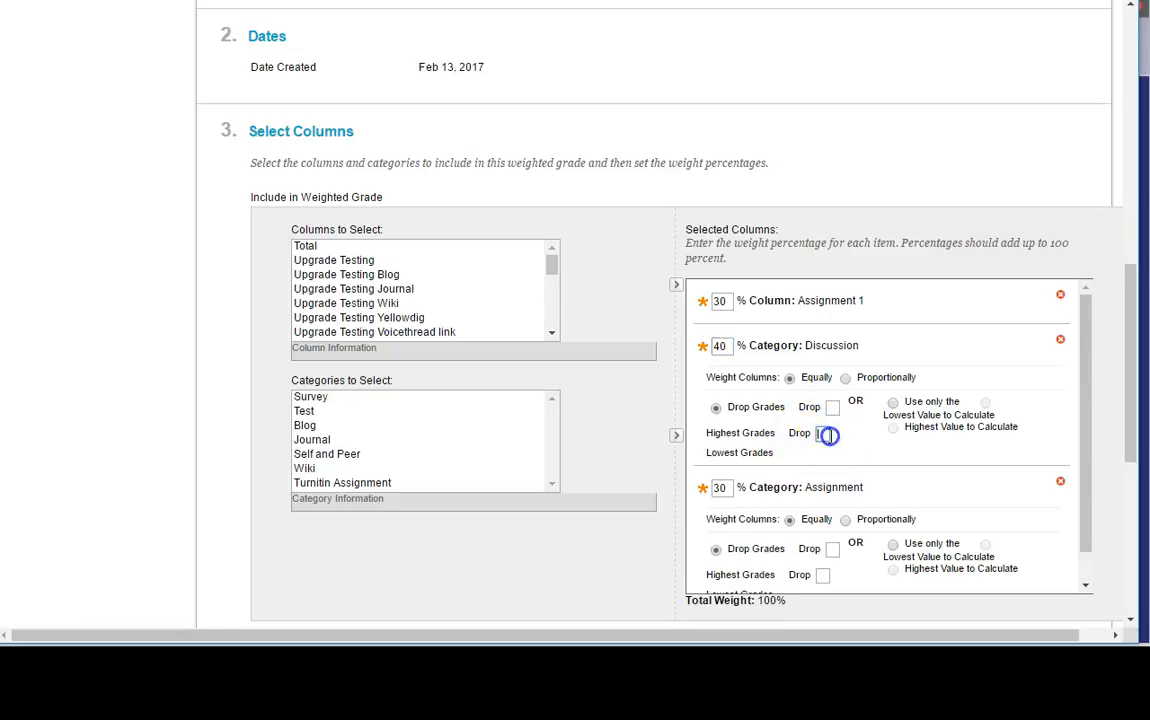
text(2)
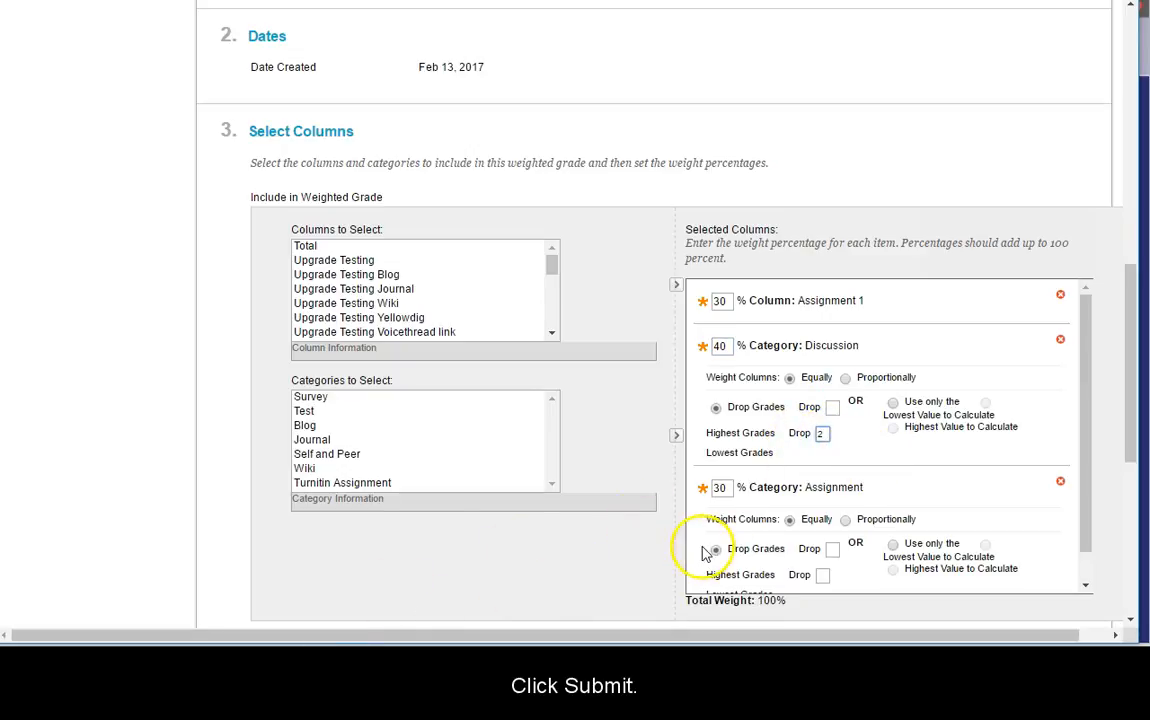
Submit the new weighted column to the Grade Center.
scroll(810, 570, down, 1)
scroll(810, 570, down, 5)
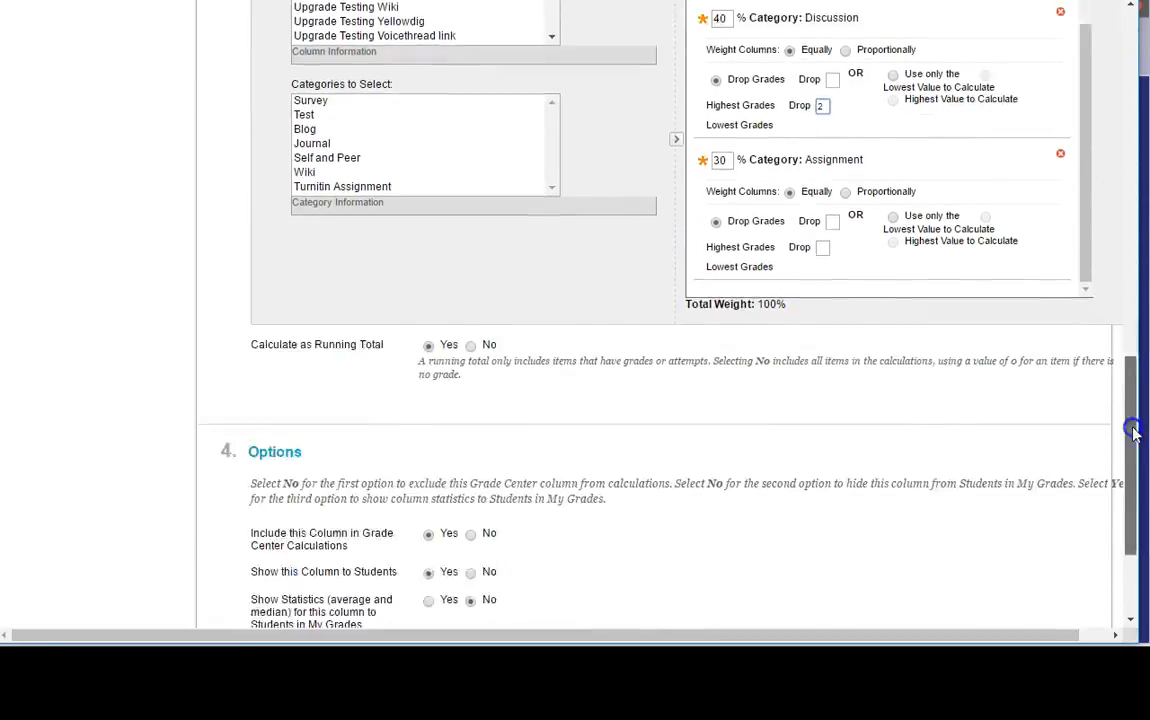
click(1066, 580)
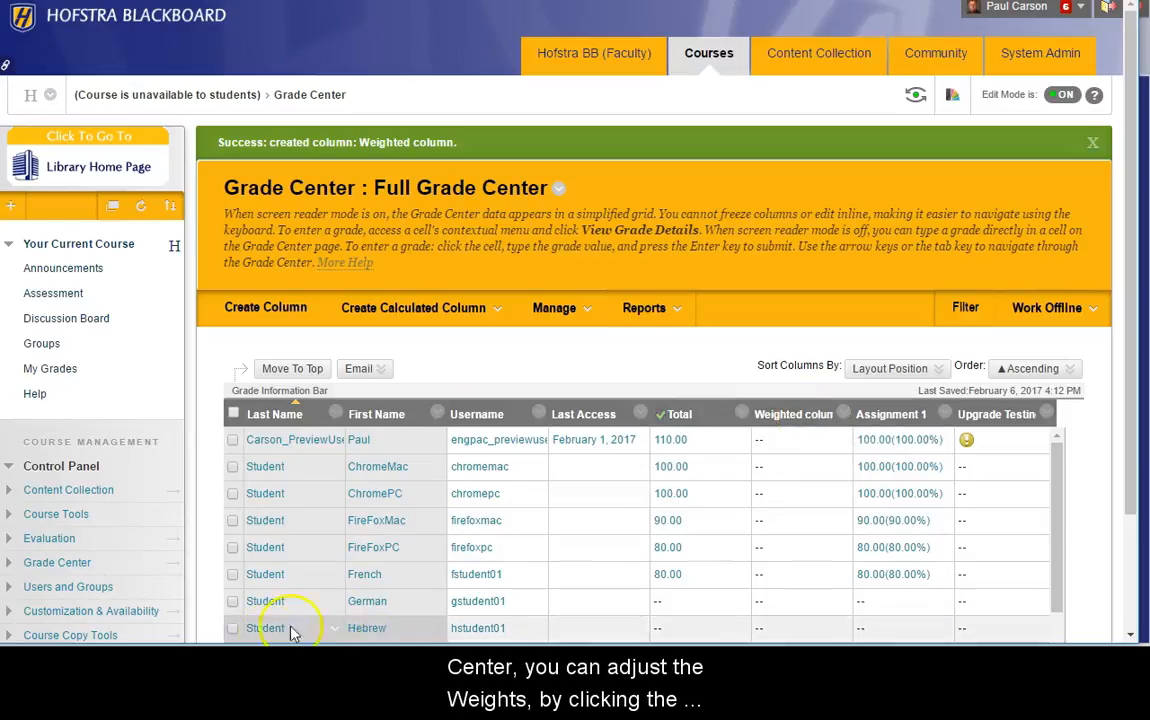
Open the Weighted column's information for editing from the Full Grade Center.
click(843, 414)
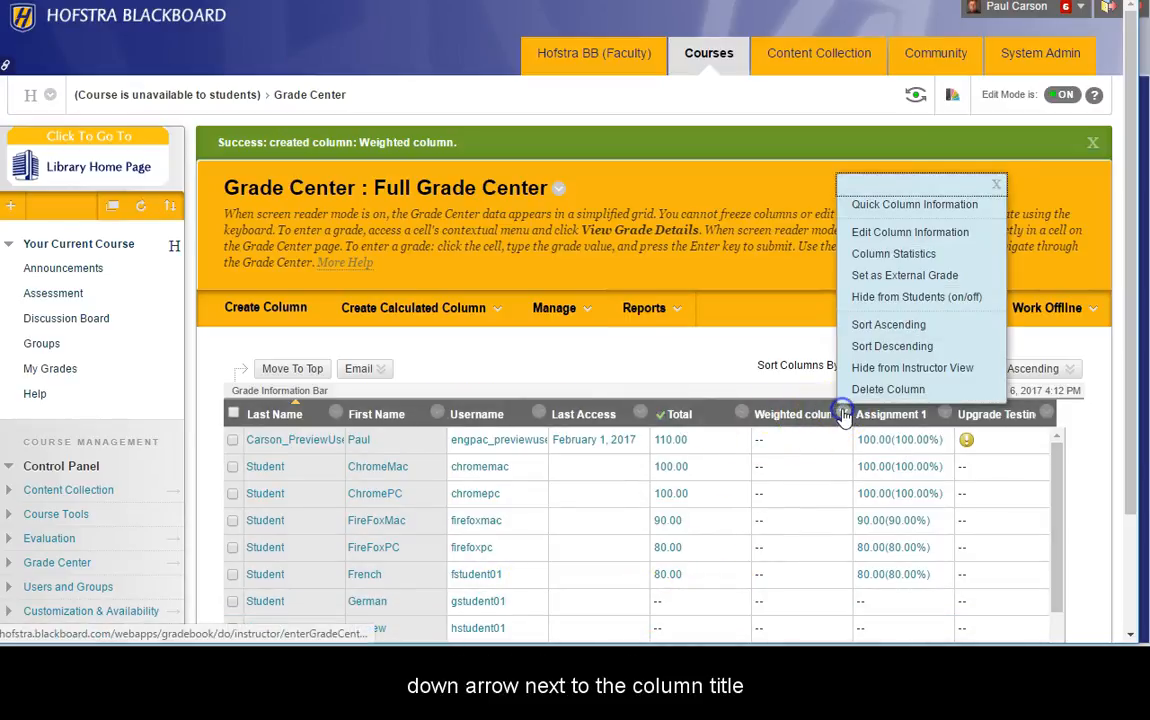
click(883, 233)
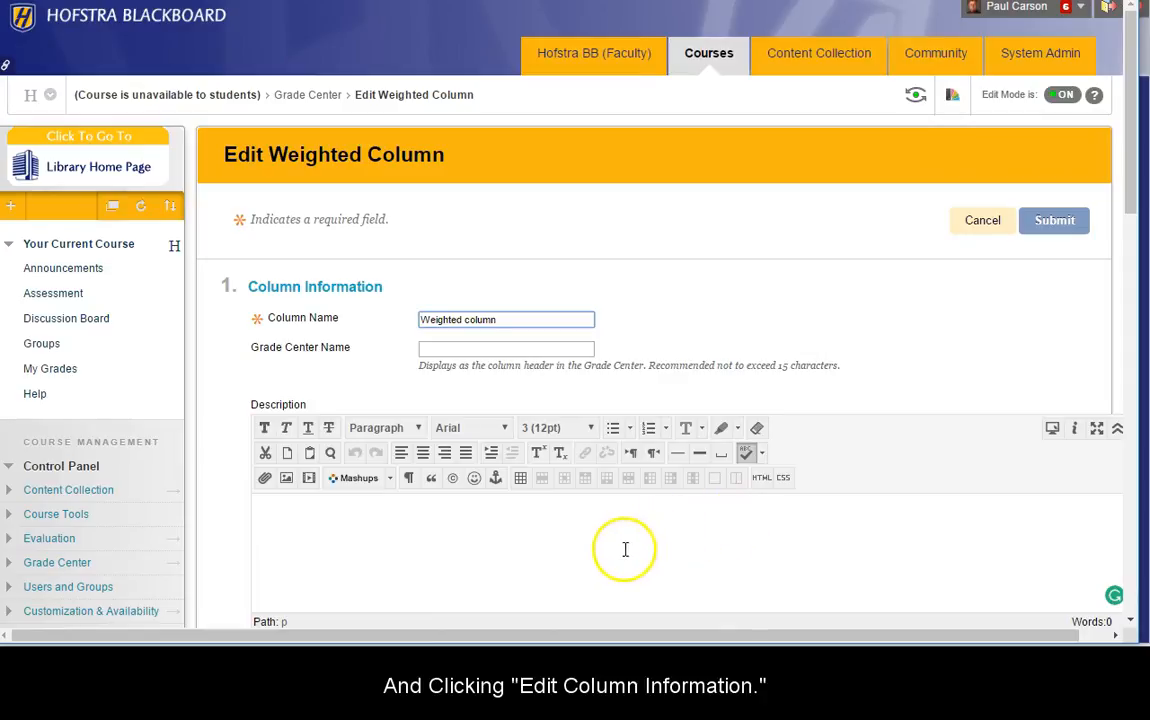
Include the Upgrade Testing TK20 link and Windows 10 columns in the weighted grade.
scroll(622, 545, down, 1)
scroll(630, 535, down, 4)
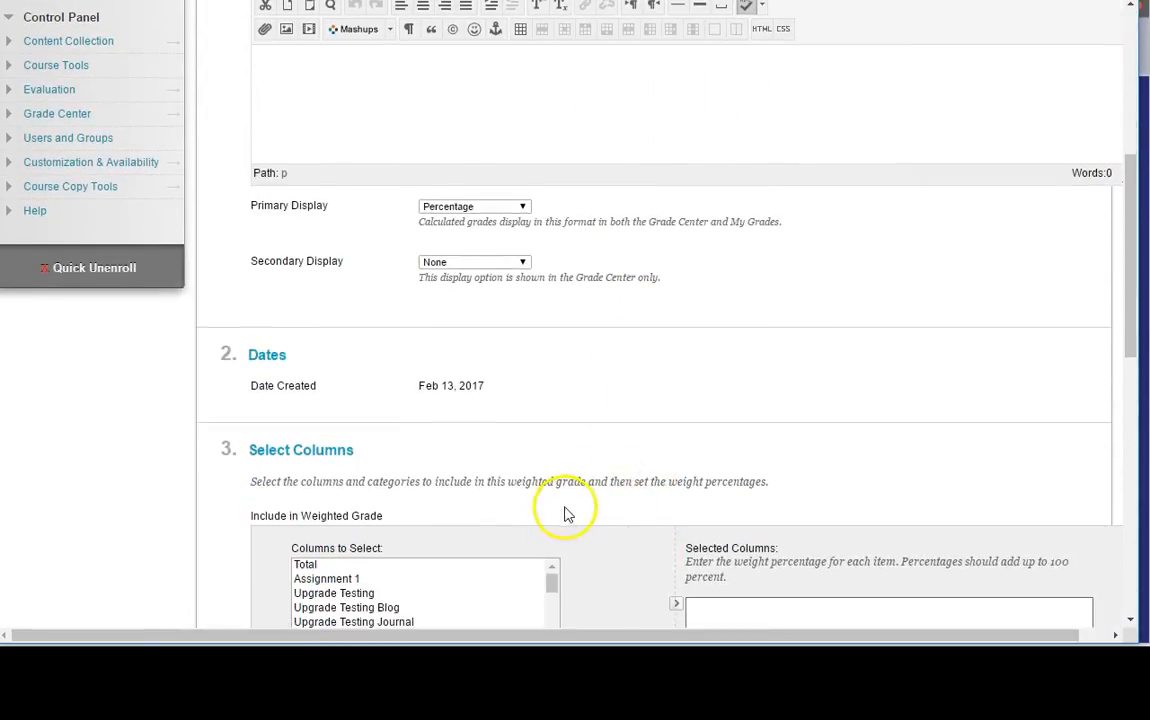
scroll(500, 525, down, 3)
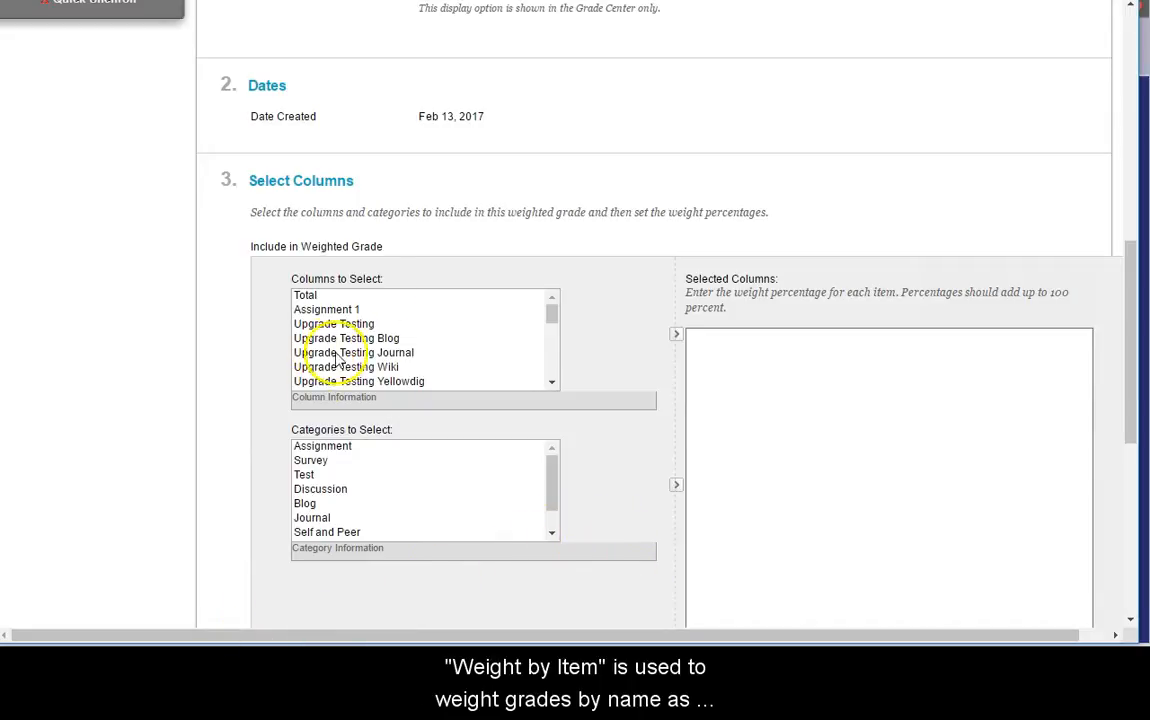
drag(291, 281, 416, 282)
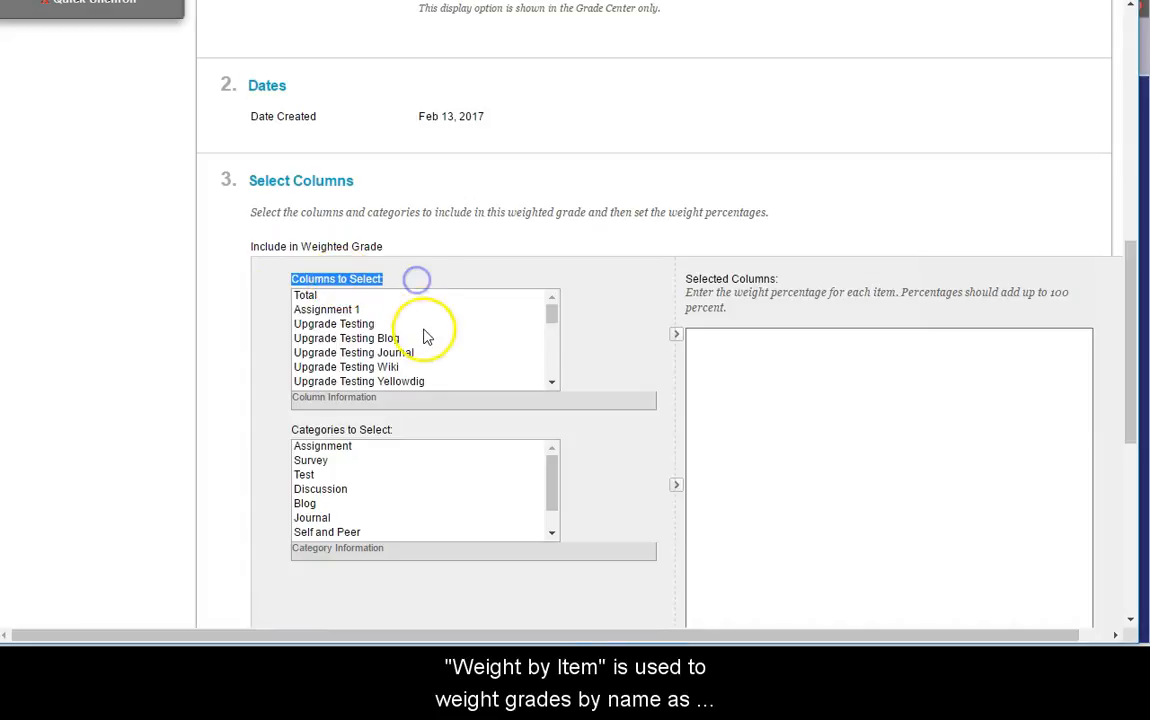
scroll(395, 346, down, 2)
click(335, 334)
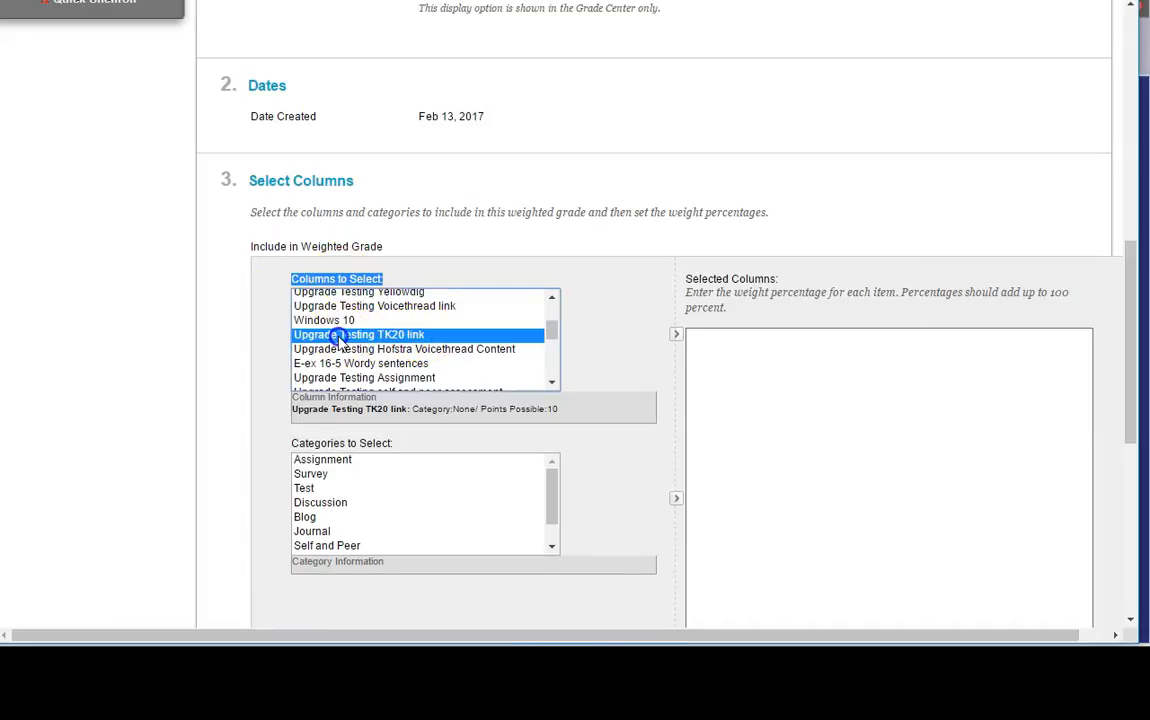
click(677, 334)
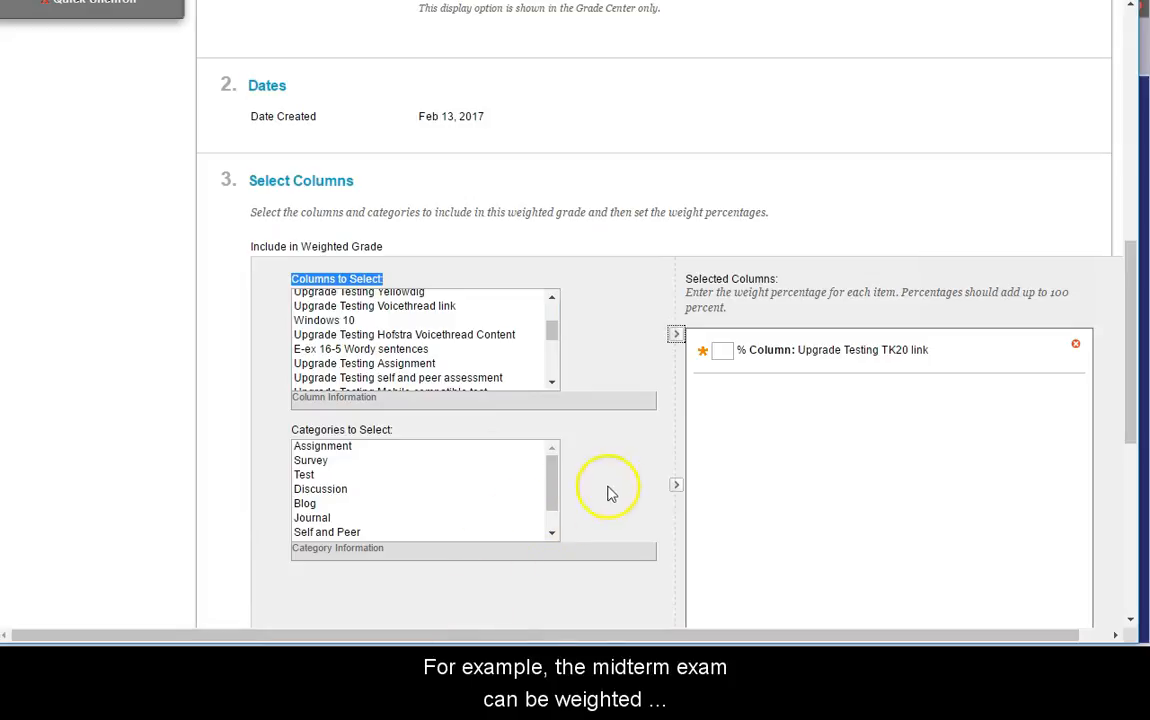
click(320, 320)
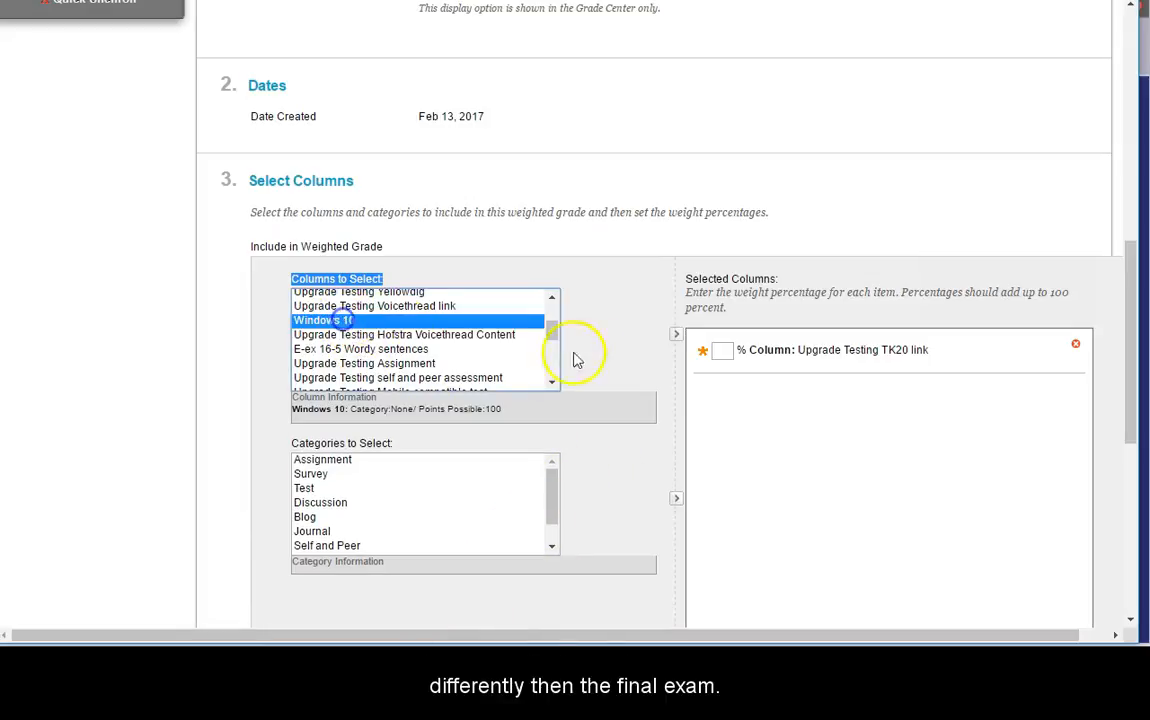
click(676, 334)
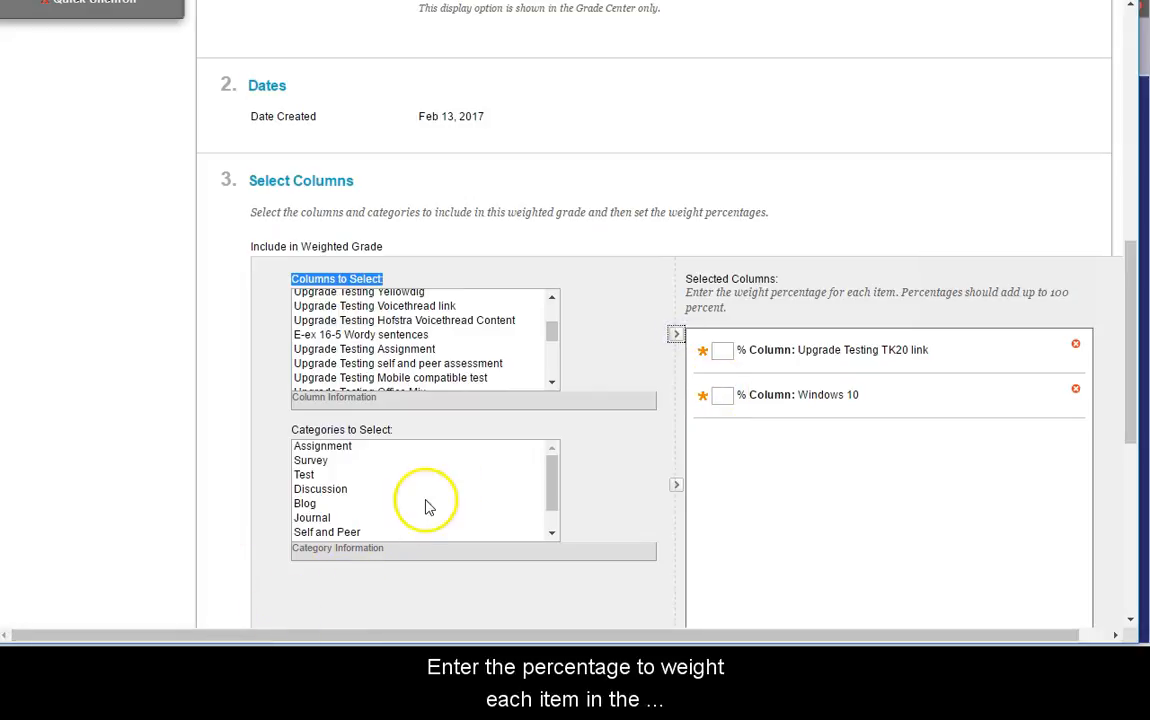
Set the weight to 10% for both the Upgrade Testing TK20 link and Windows 10 columns.
click(722, 350)
text(10)
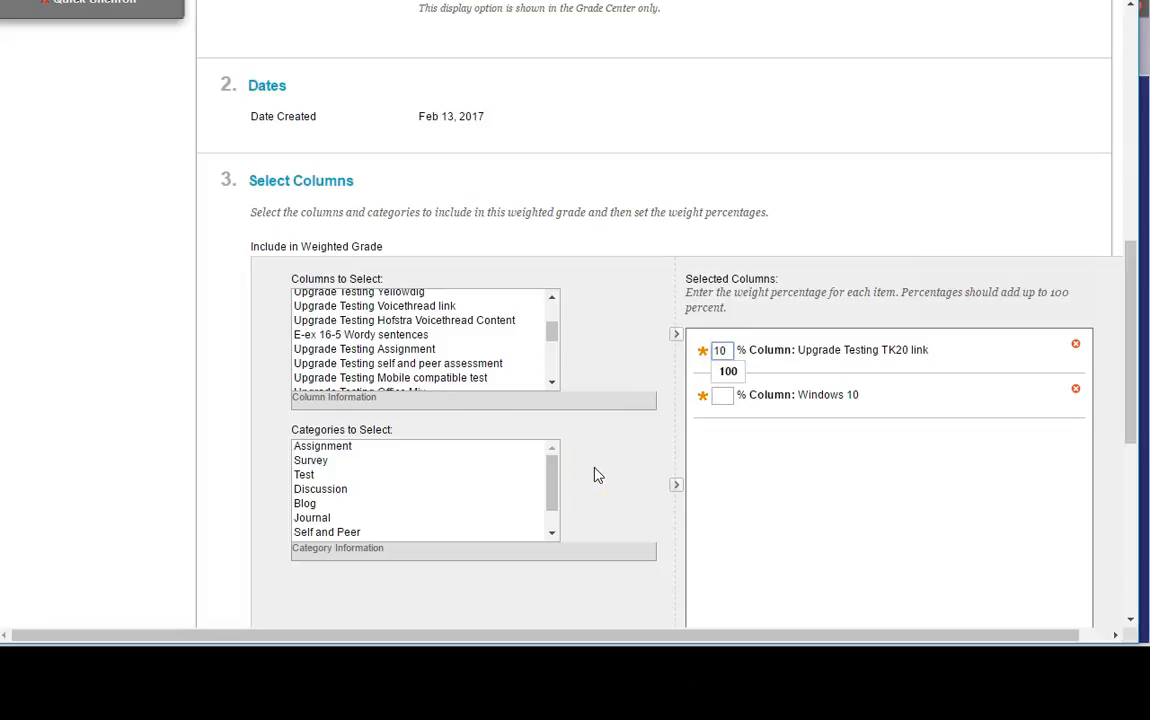
click(829, 449)
click(724, 395)
text(10)
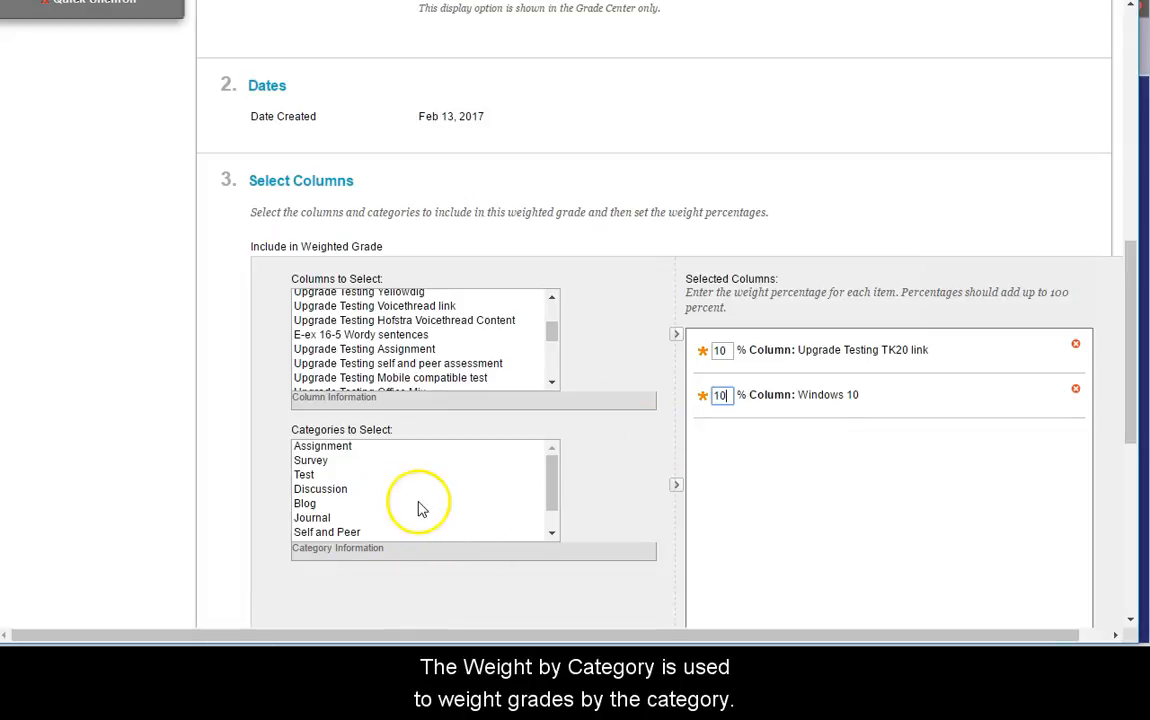
Include the Assignment and Discussion categories in the weighted grade.
click(330, 447)
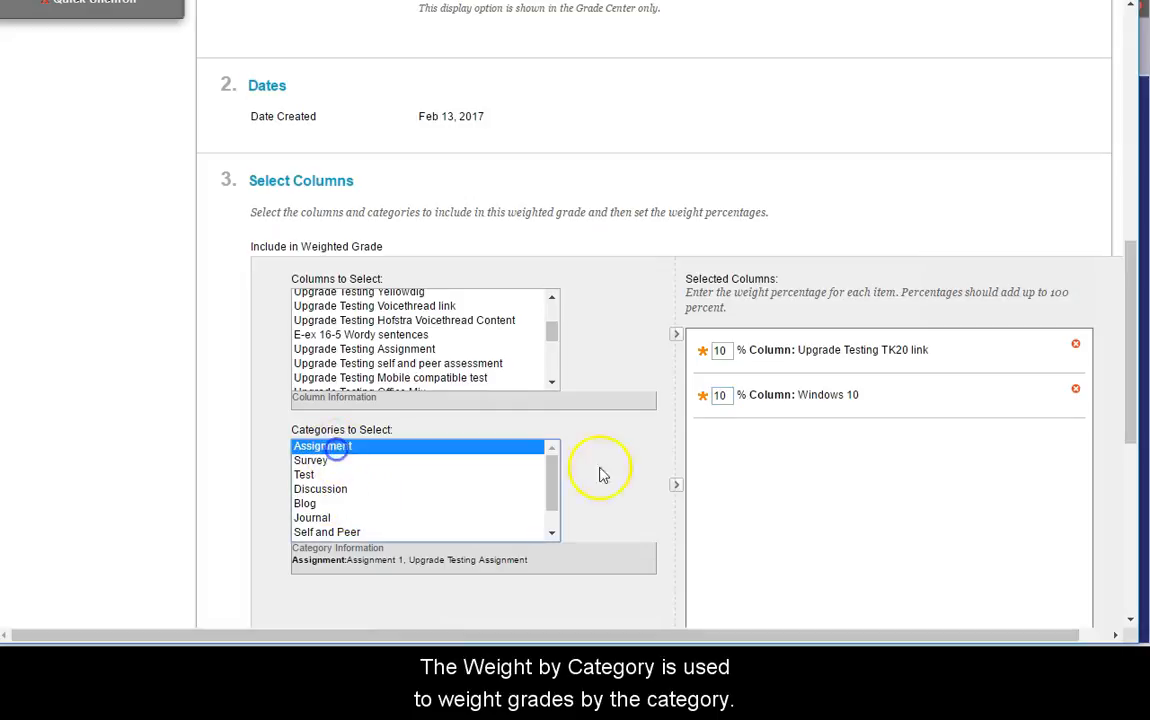
click(676, 486)
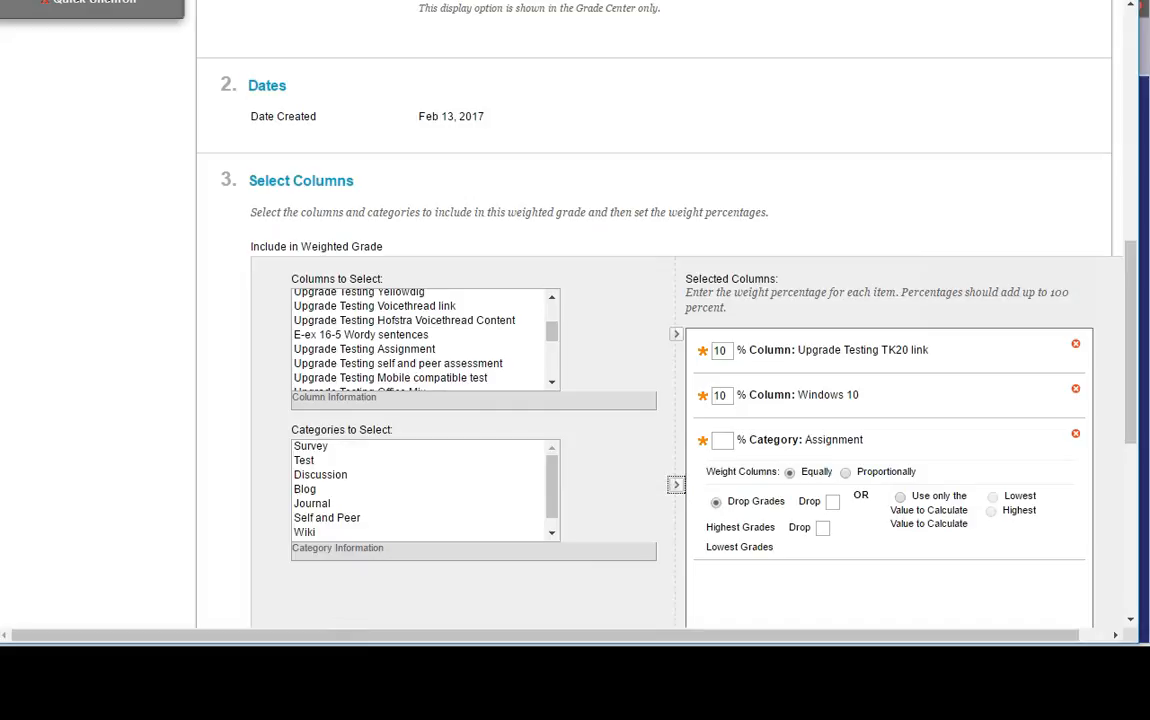
click(330, 475)
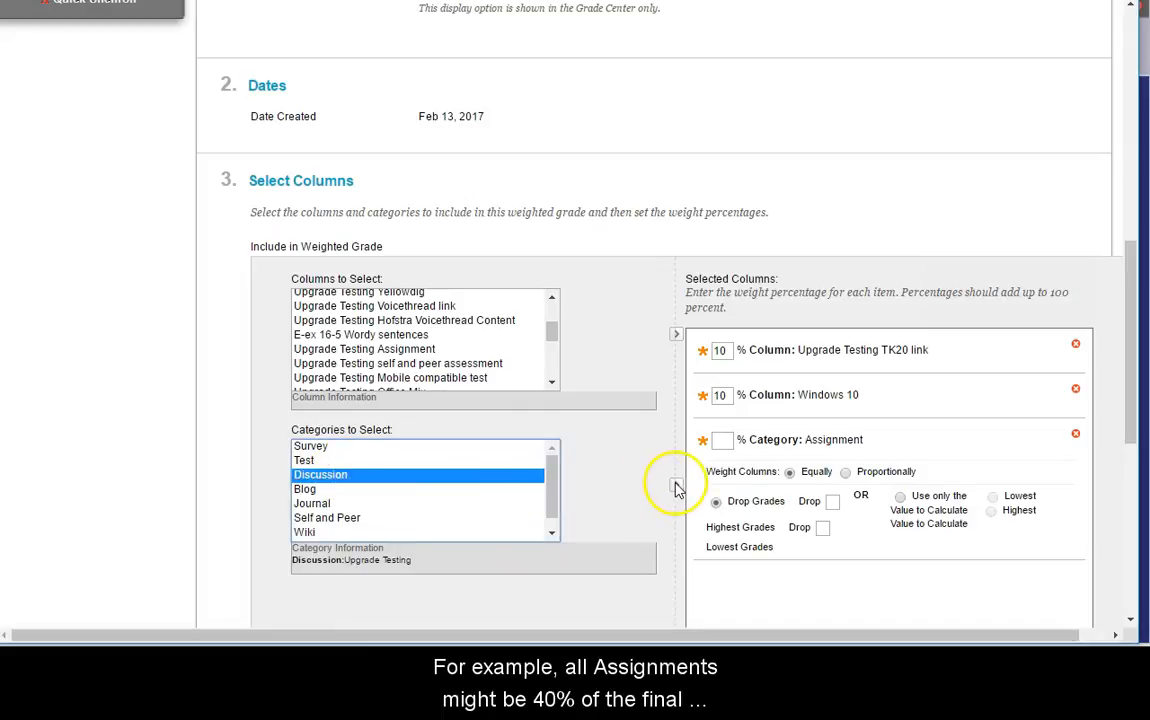
click(675, 485)
click(676, 484)
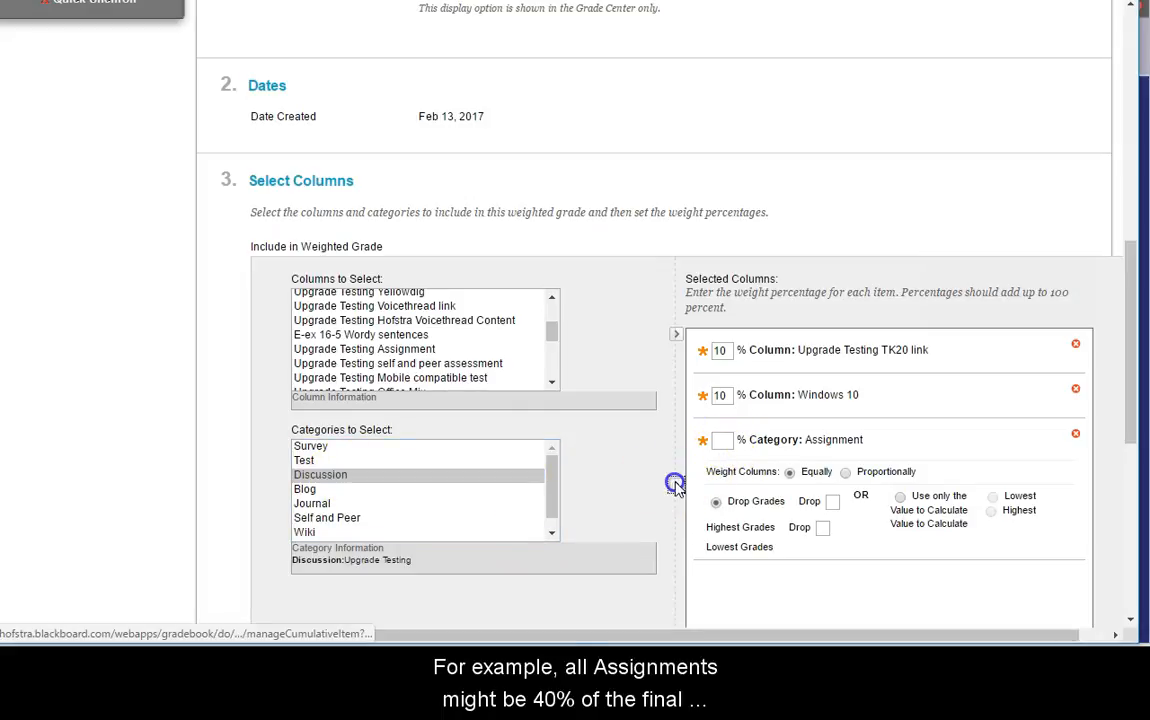
click(411, 476)
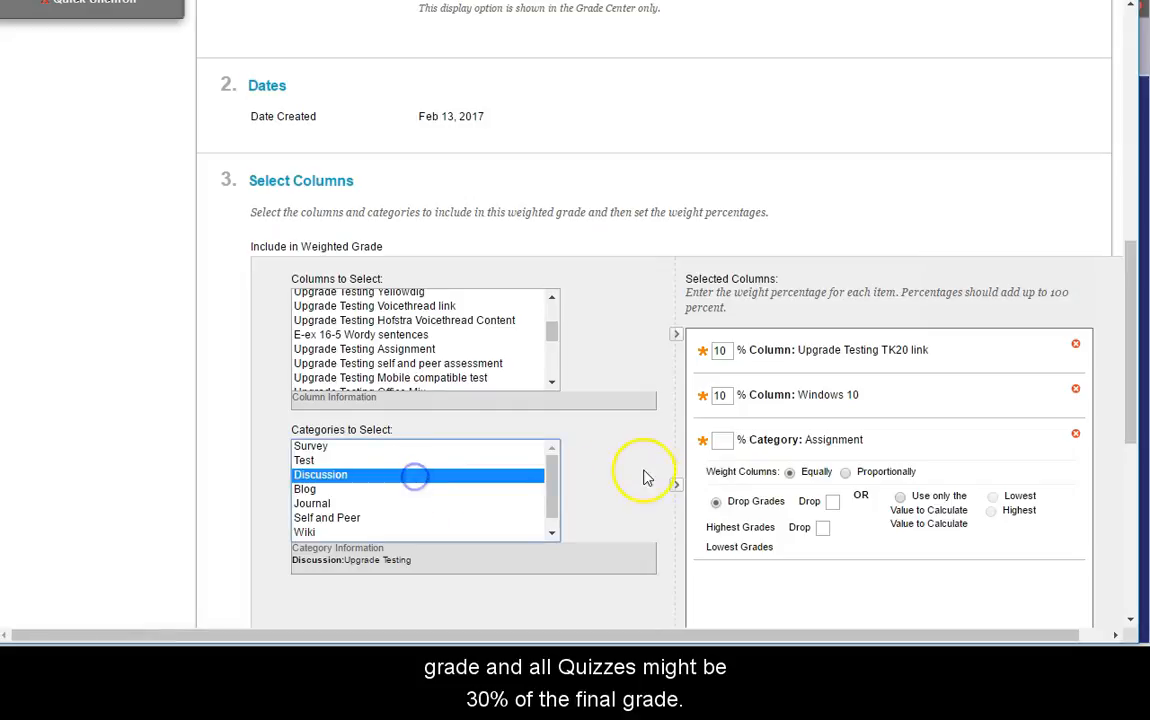
click(676, 487)
Set the category weights to 30% for Discussion and 40% for Assignment.
click(725, 440)
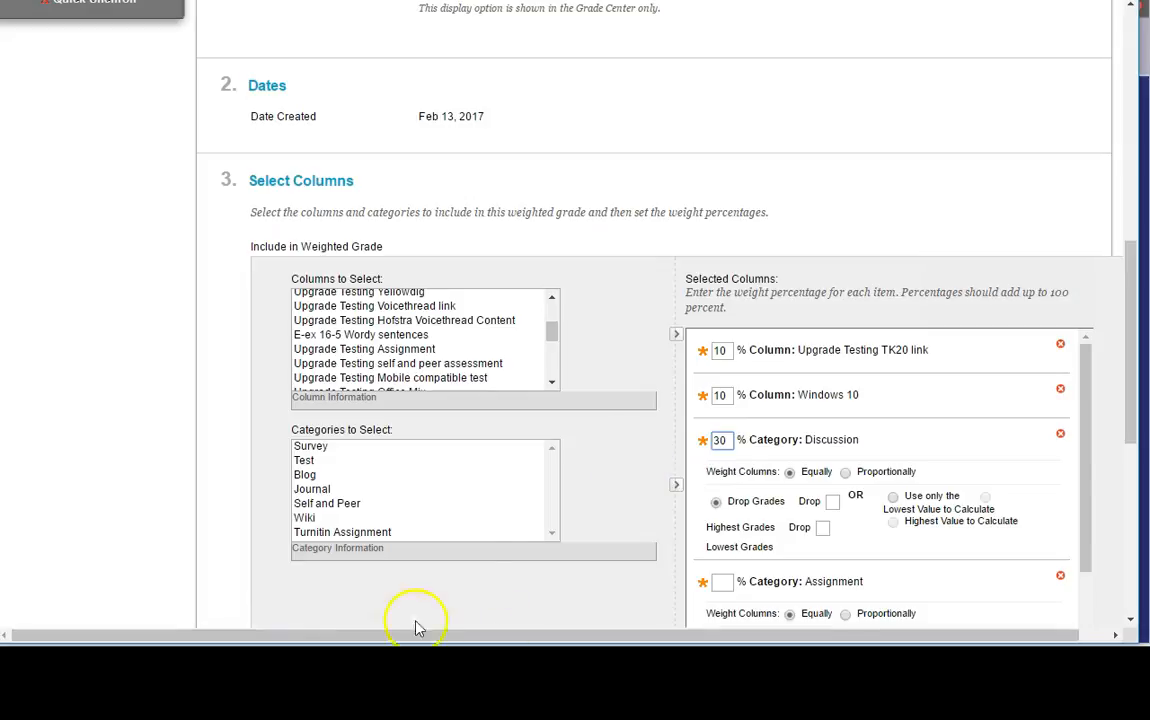
scroll(418, 628, down, 3)
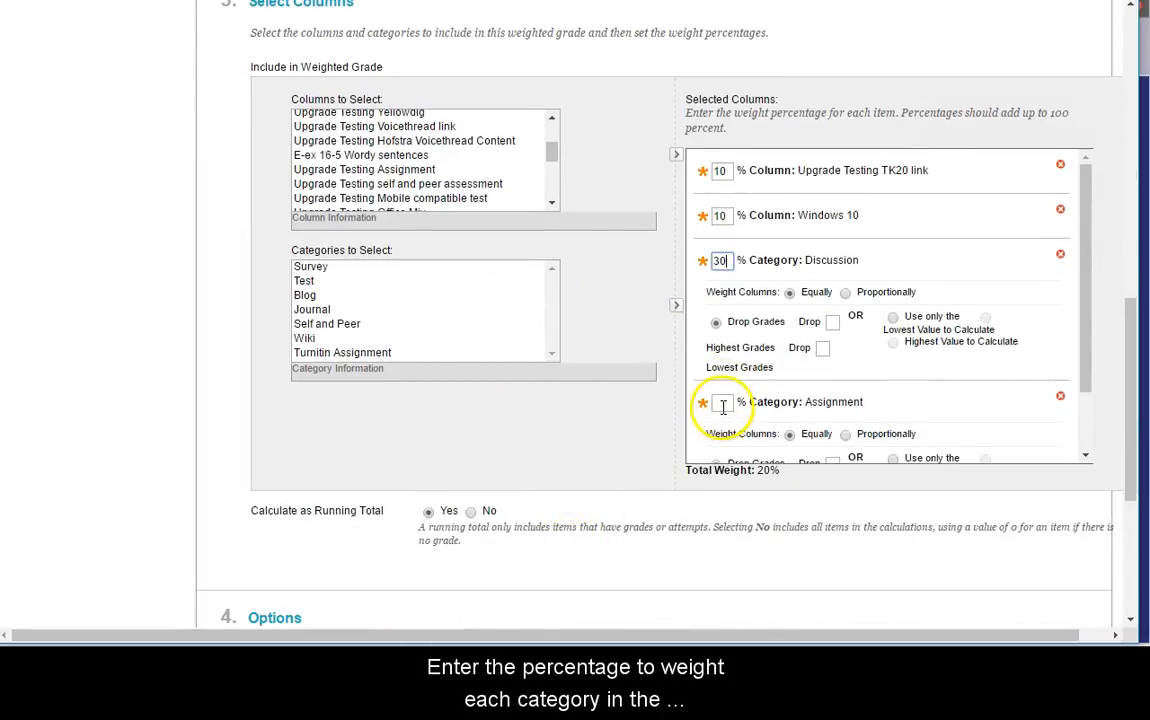
click(722, 403)
text(40)
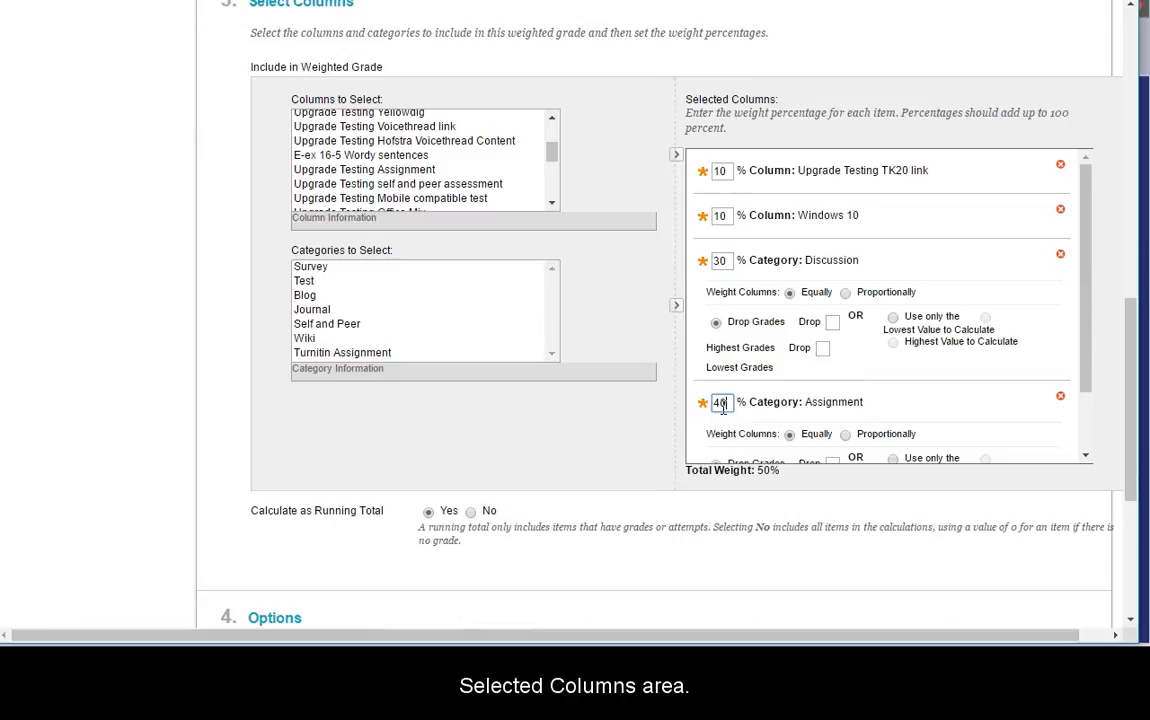
click(588, 416)
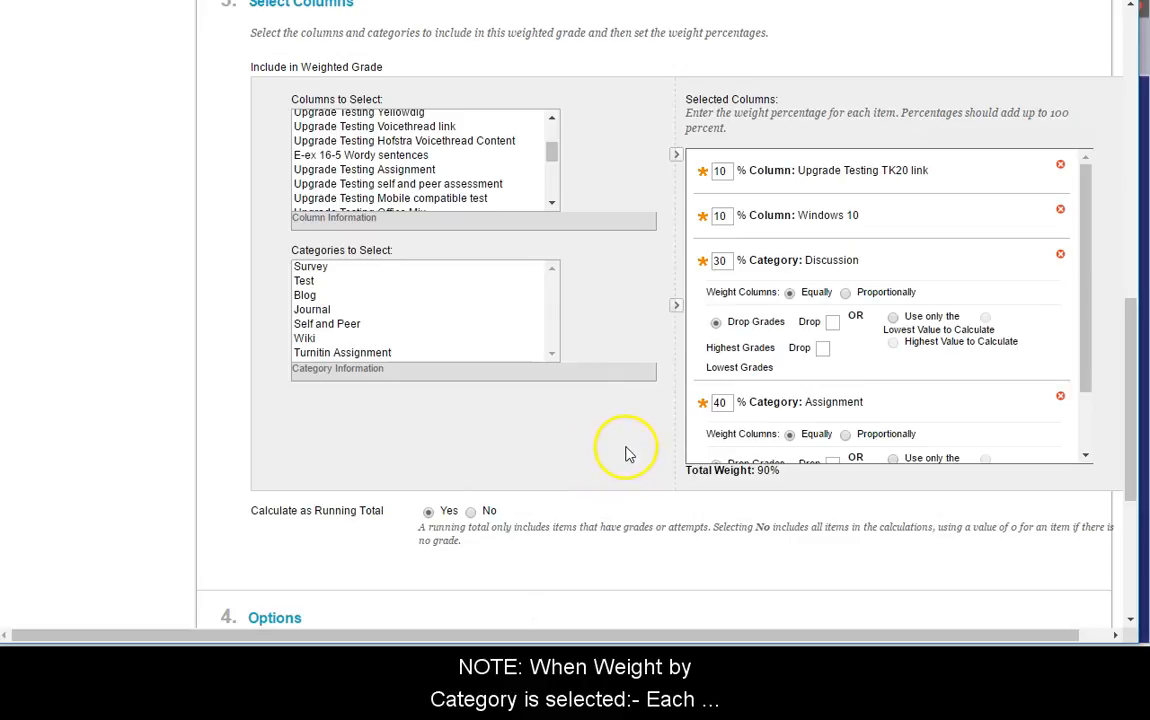
Include the Wiki category in the weighted grade and set its weight to 10%.
click(305, 339)
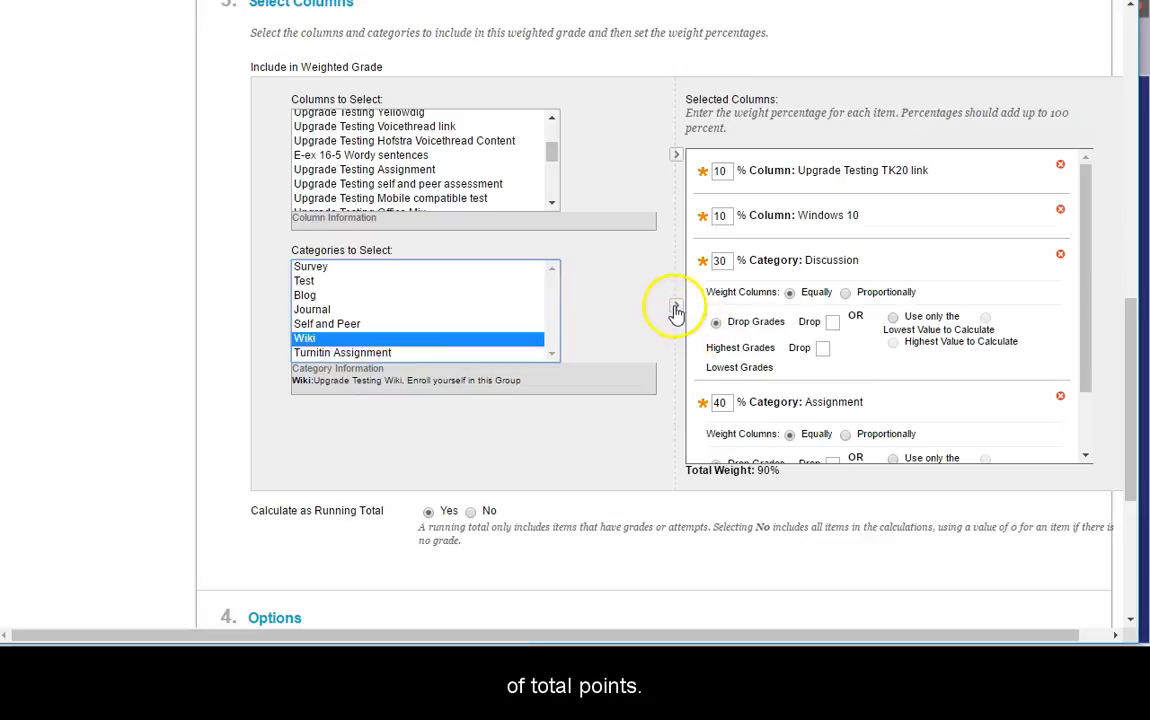
click(675, 304)
click(727, 405)
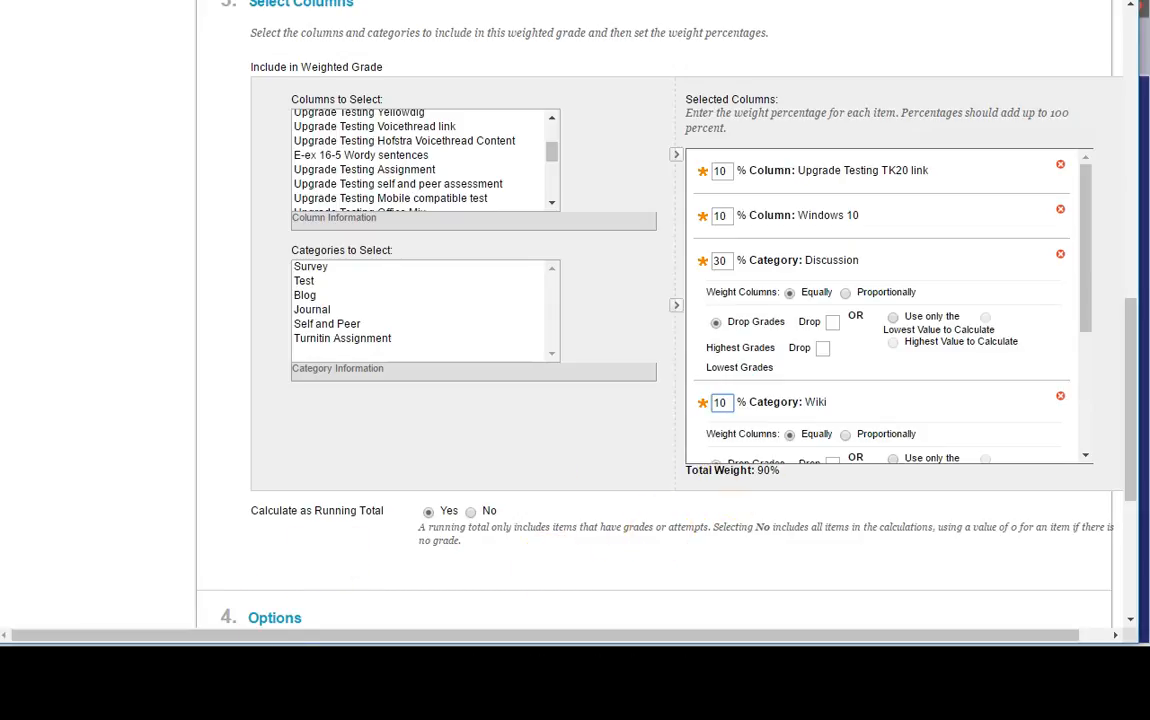
click(724, 260)
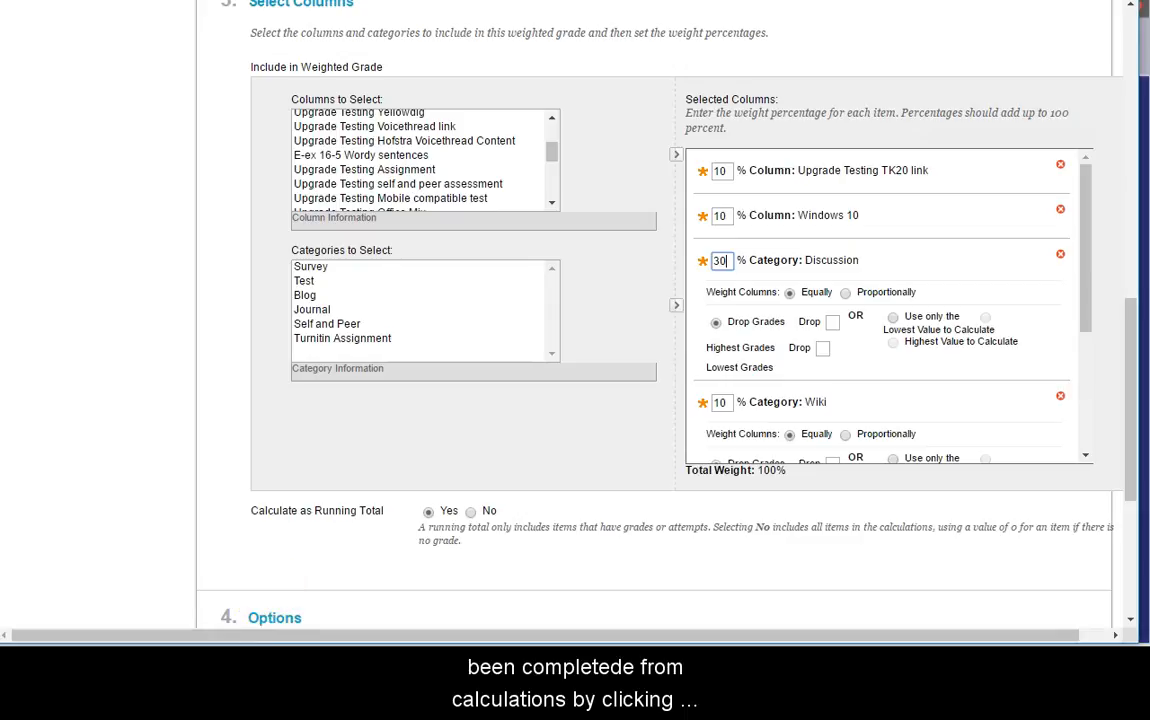
Review the running total setting and the total weight, and submit the edited weighted column.
drag(246, 512, 468, 516)
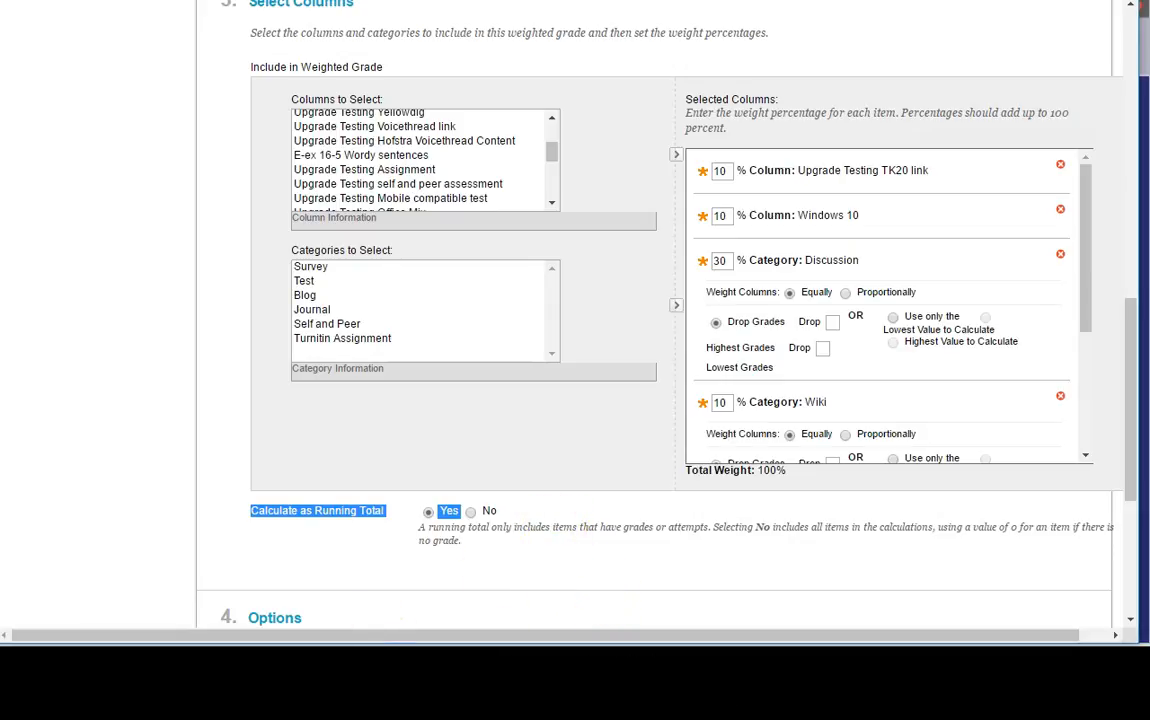
drag(579, 527, 726, 528)
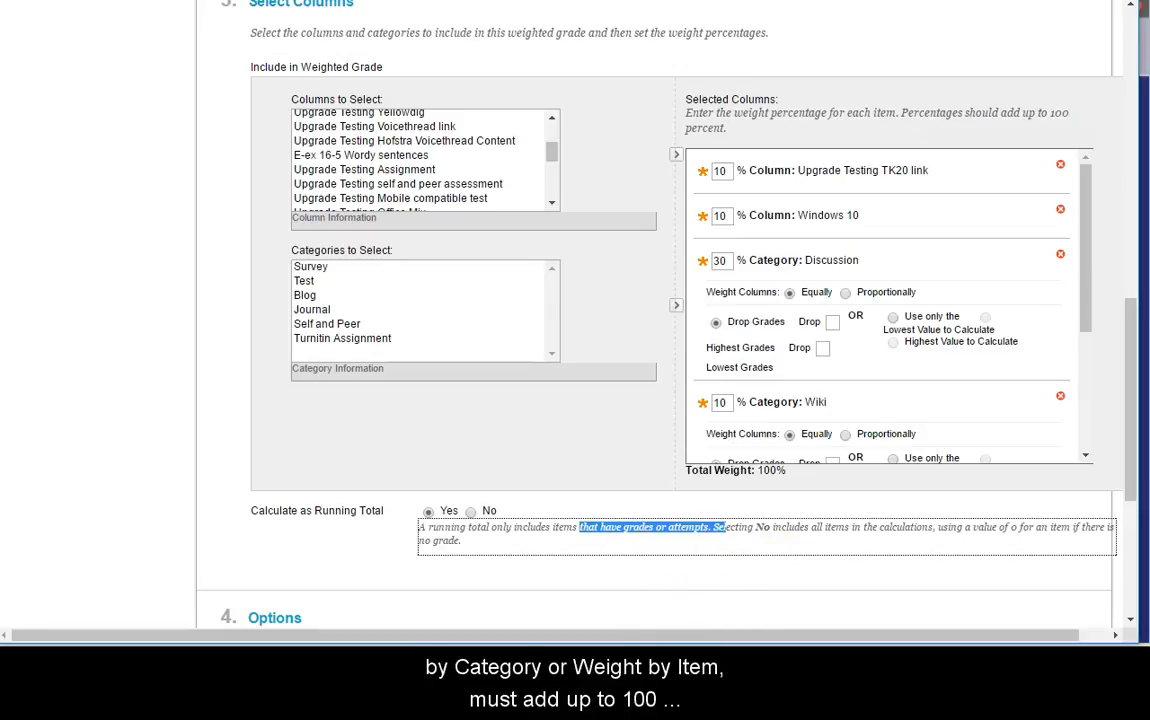
drag(749, 471, 805, 466)
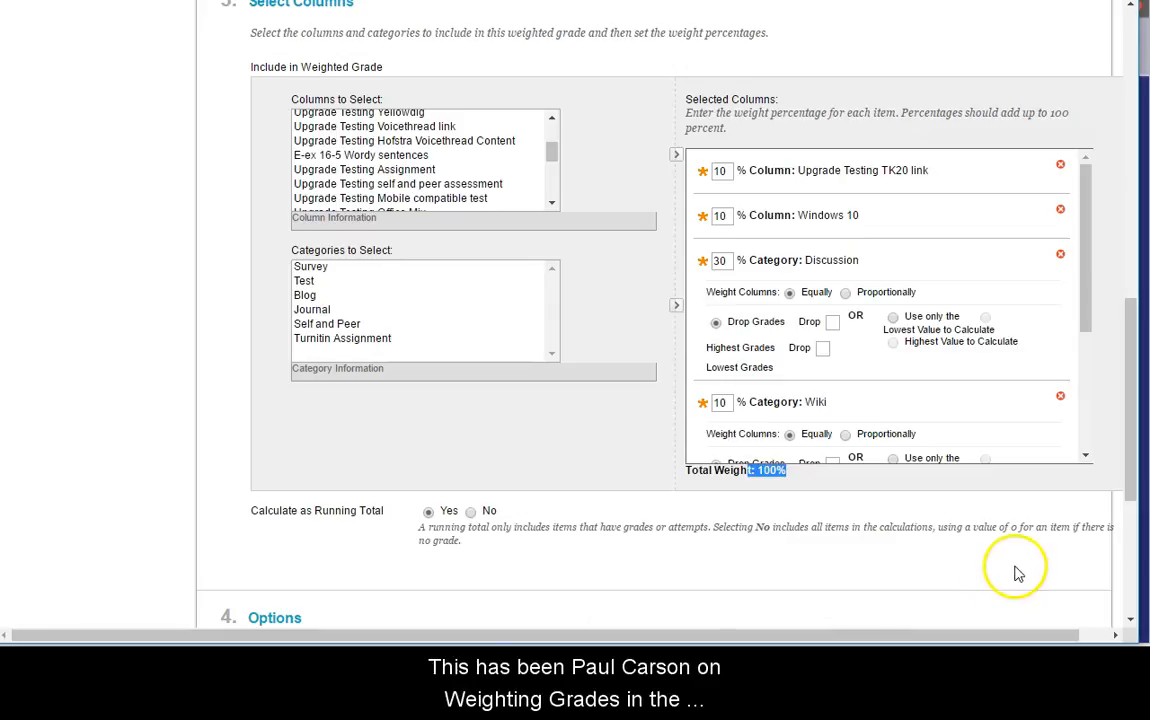
scroll(1070, 595, down, 3)
scroll(1070, 595, down, 1)
click(1078, 572)
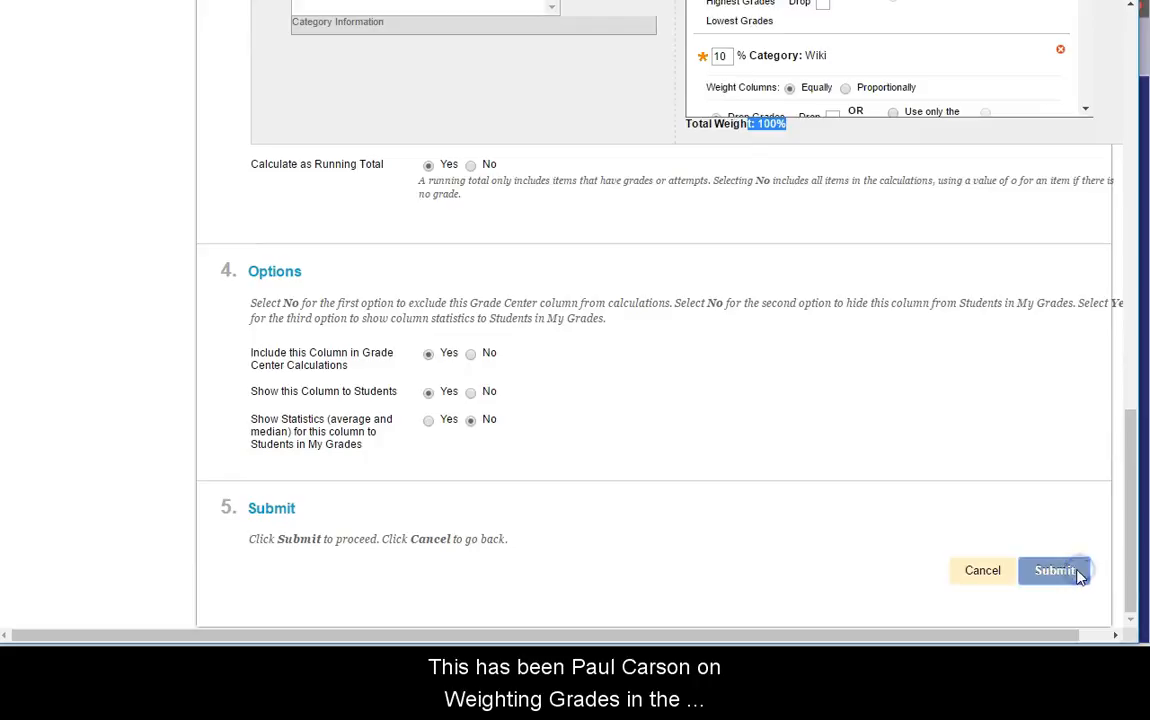